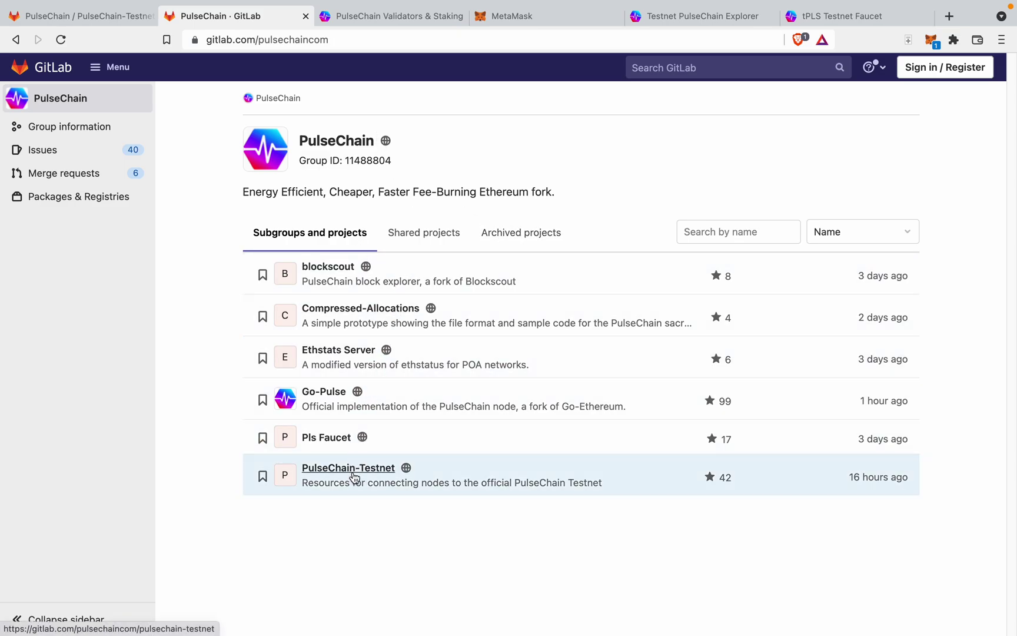
# Step: Scroll the PulseChain group's list and open the PulseChain-Testnet project
pyautogui.moveTo(352, 475); pyautogui.dragTo(335, 446)
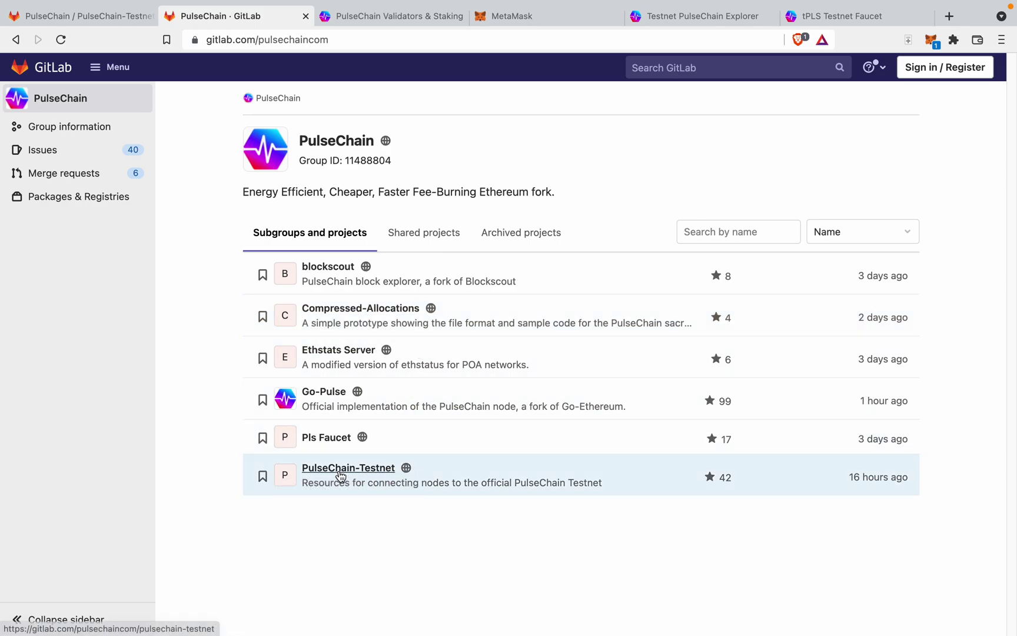
pyautogui.click(433, 479)
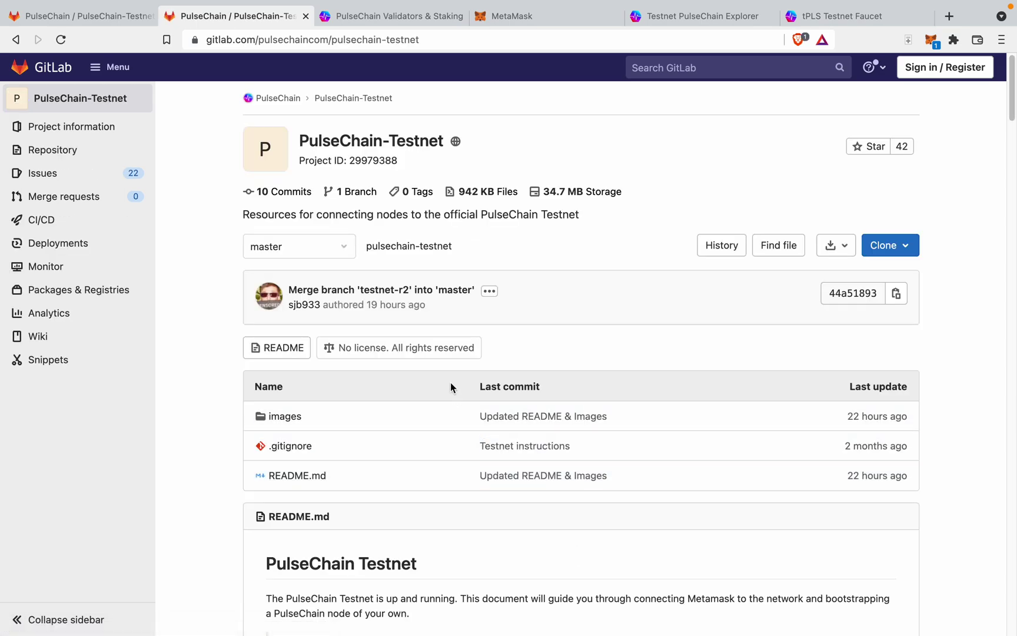
pyautogui.scroll(-3, 453, 374)
pyautogui.scroll(-3, 455, 374)
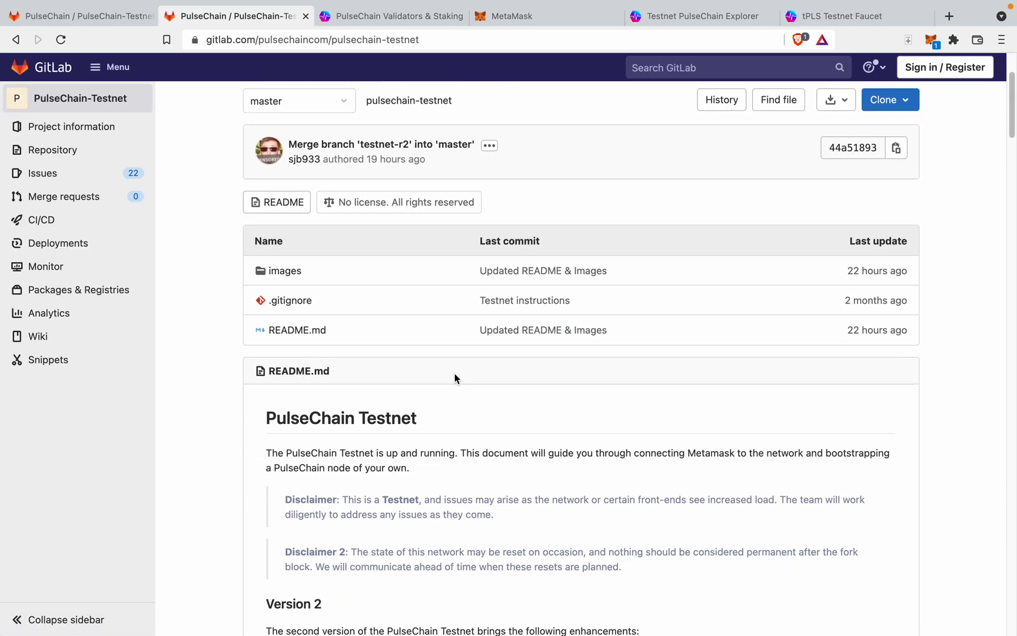
pyautogui.scroll(-1, 456, 372)
pyautogui.scroll(-1, 455, 372)
pyautogui.scroll(-1, 456, 374)
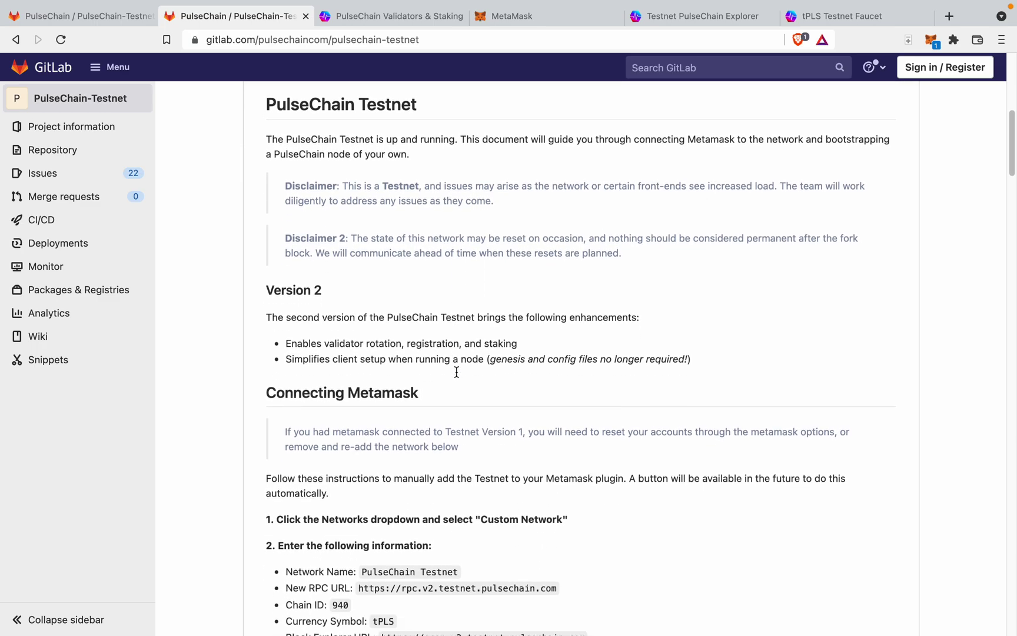
pyautogui.scroll(5, 457, 370)
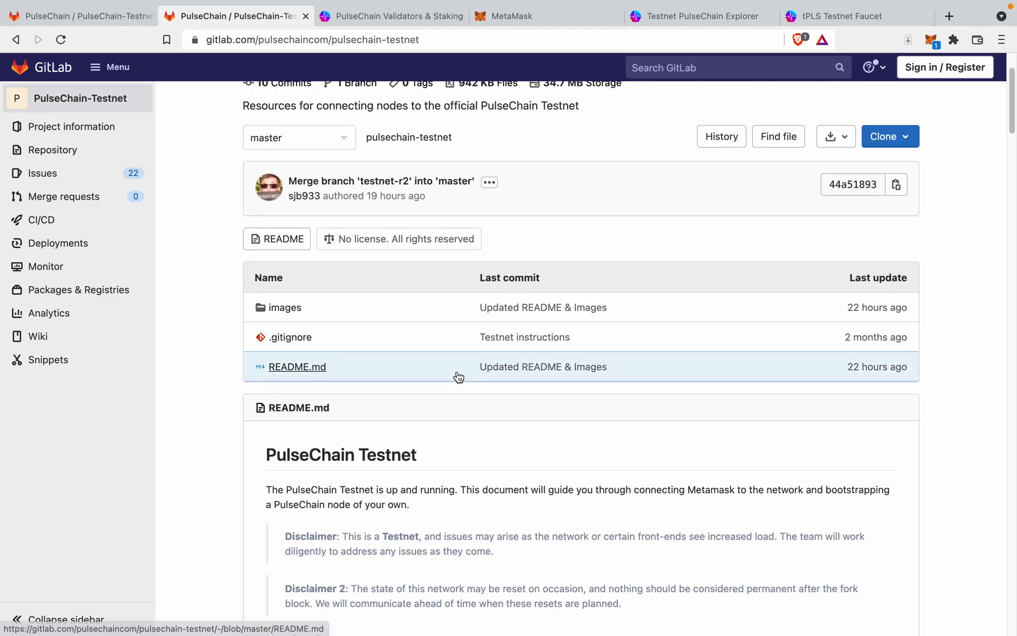
pyautogui.scroll(-1, 455, 371)
pyautogui.scroll(-1, 457, 370)
pyautogui.scroll(-1, 458, 370)
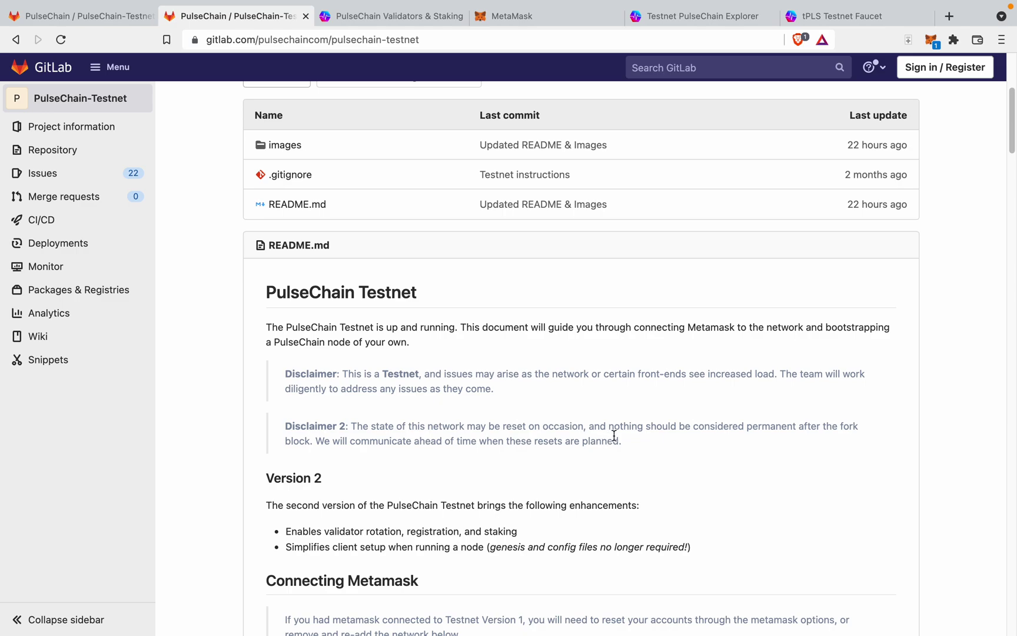
pyautogui.scroll(-1, 604, 440)
pyautogui.scroll(-1, 604, 430)
pyautogui.scroll(-2, 602, 431)
pyautogui.scroll(-2, 599, 433)
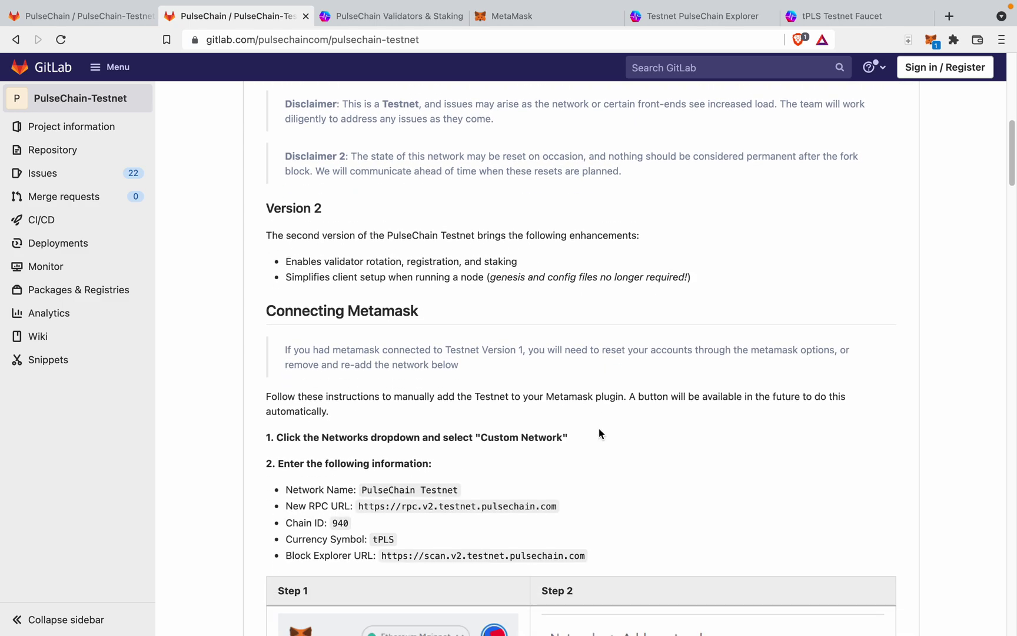
pyautogui.scroll(-2, 599, 433)
pyautogui.scroll(-1, 599, 433)
pyautogui.scroll(-1, 597, 433)
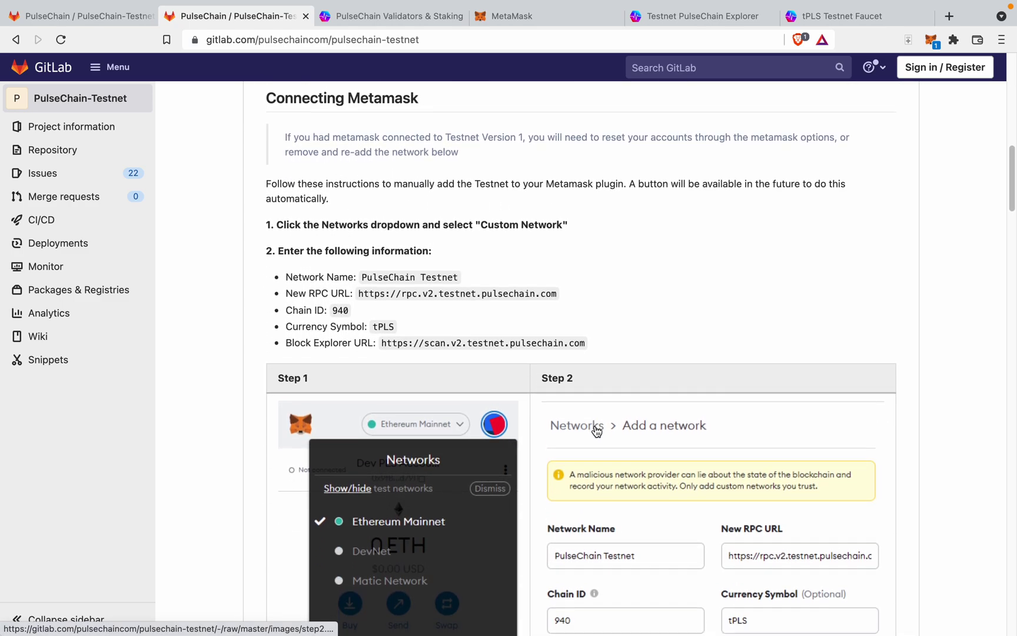
pyautogui.scroll(-1, 596, 429)
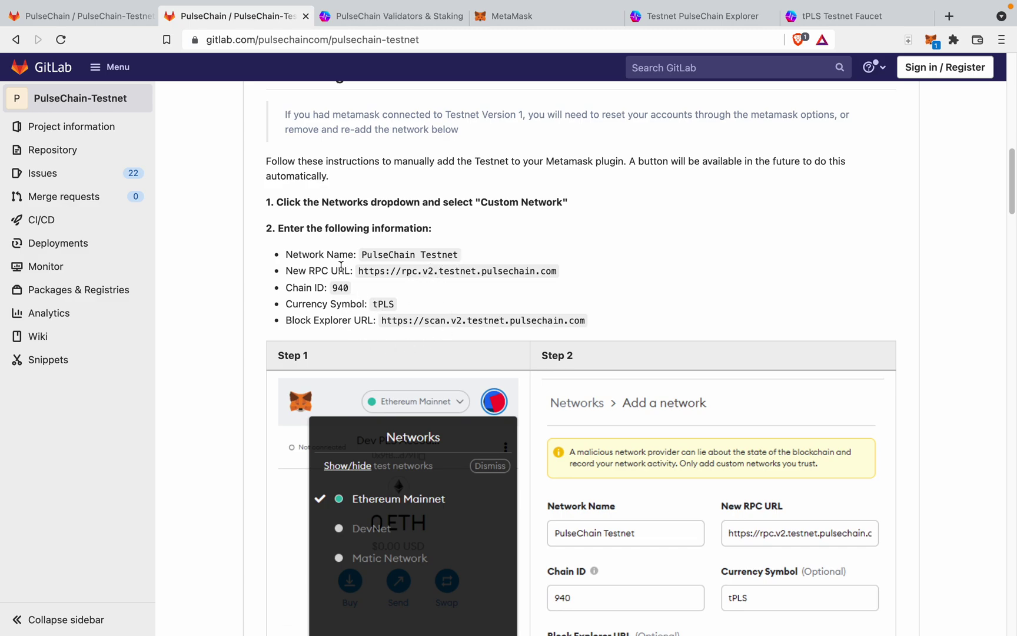
pyautogui.scroll(-3, 496, 290)
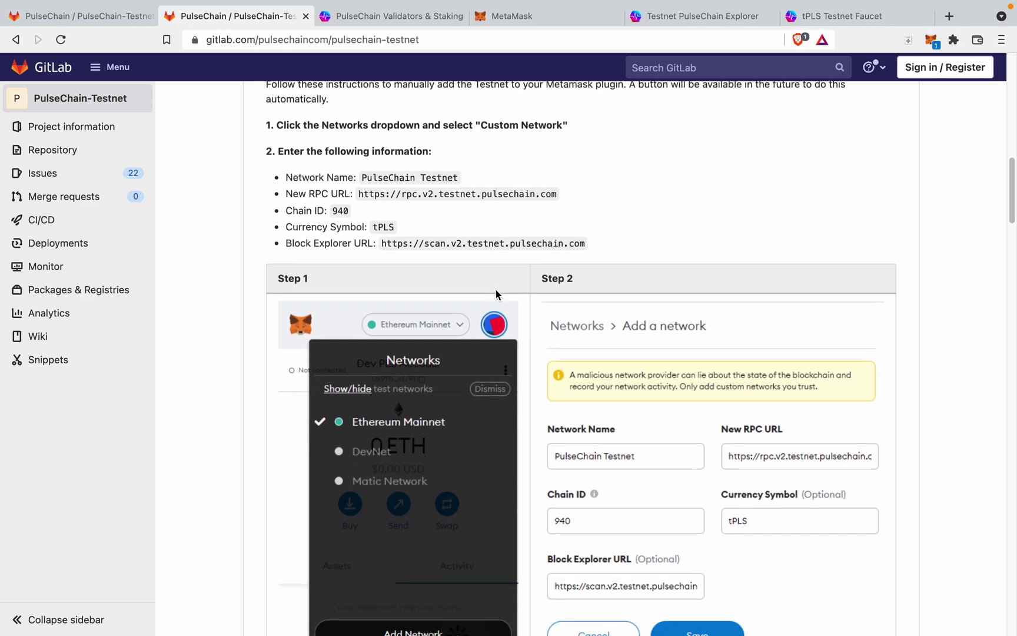
pyautogui.scroll(-1, 496, 293)
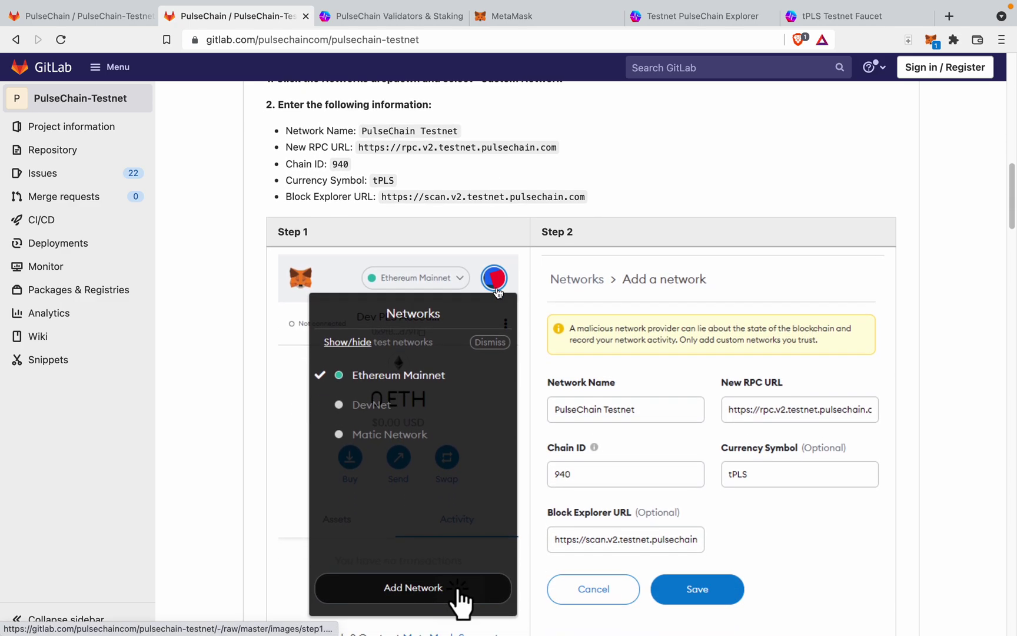
pyautogui.scroll(-2, 497, 293)
pyautogui.scroll(-1, 498, 294)
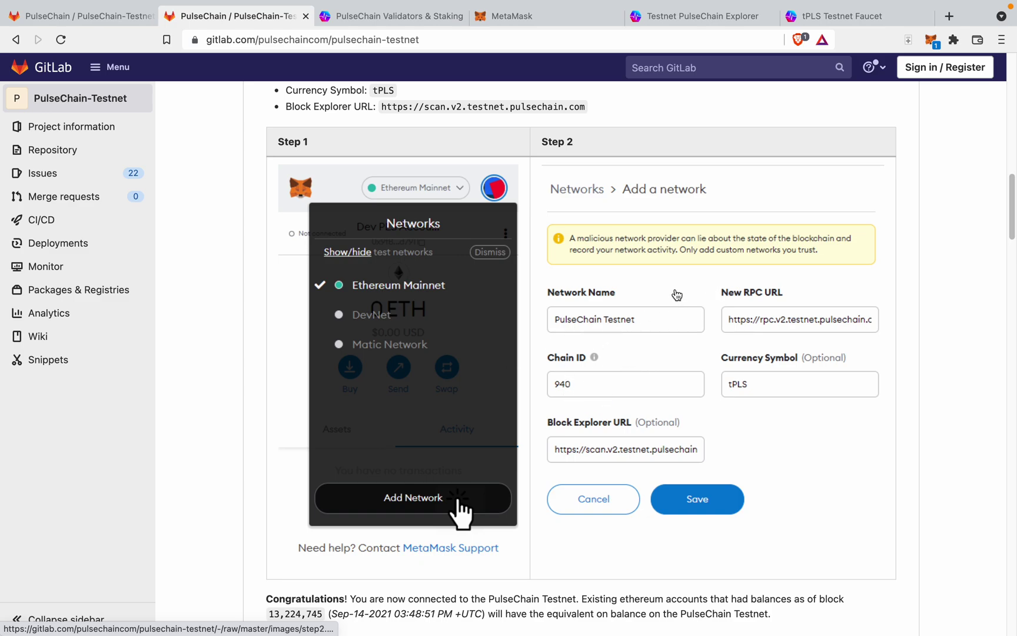
pyautogui.click(541, 19)
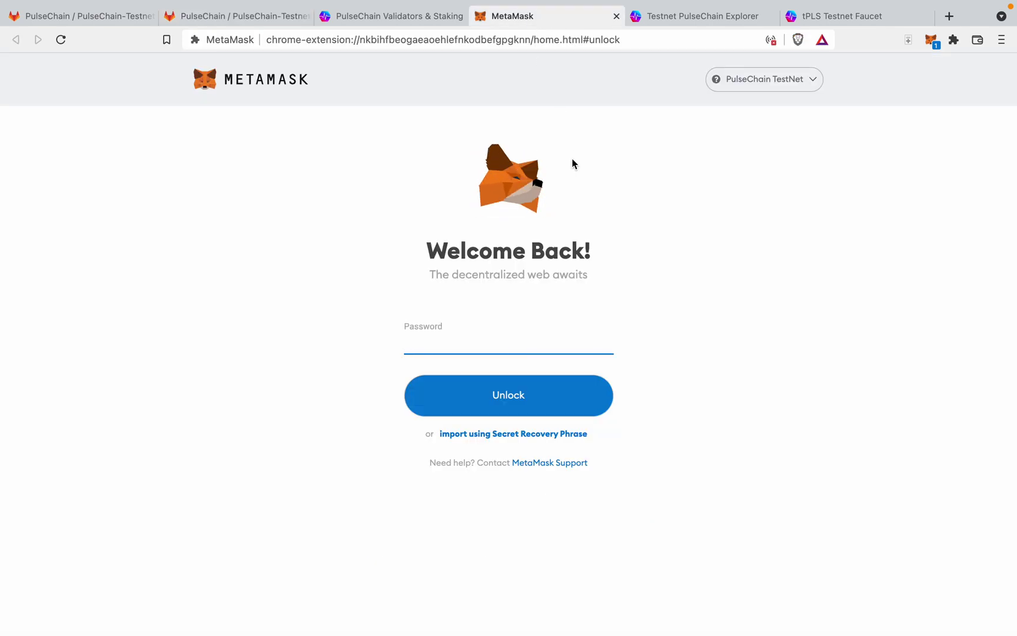
pyautogui.write('•••••')
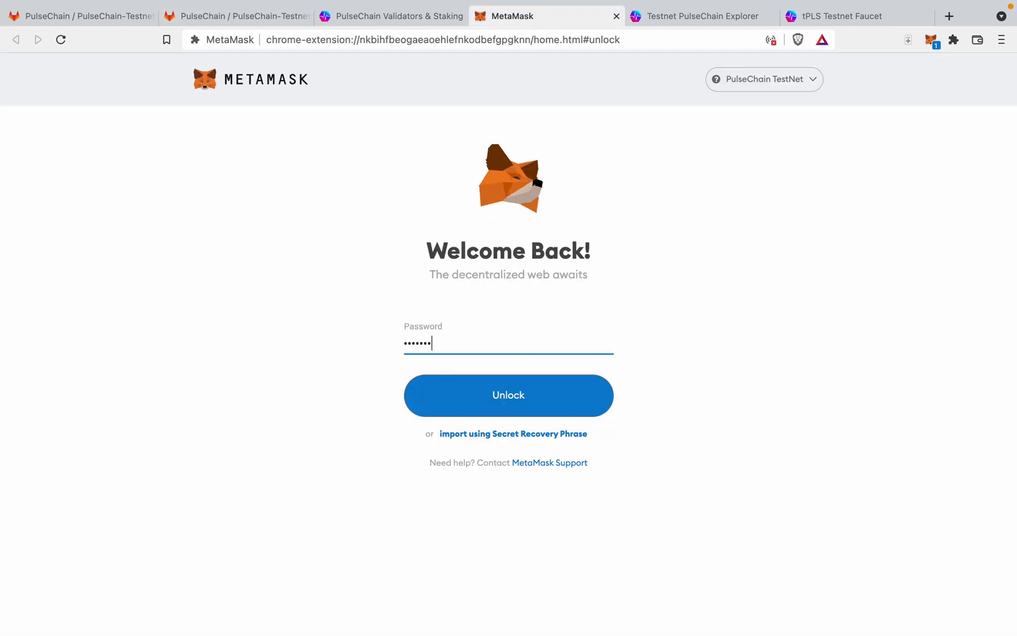
pyautogui.write('••')
# Step: Unlock MetaMask with the password and begin adding a custom network from the Networks list
pyautogui.press('Return')
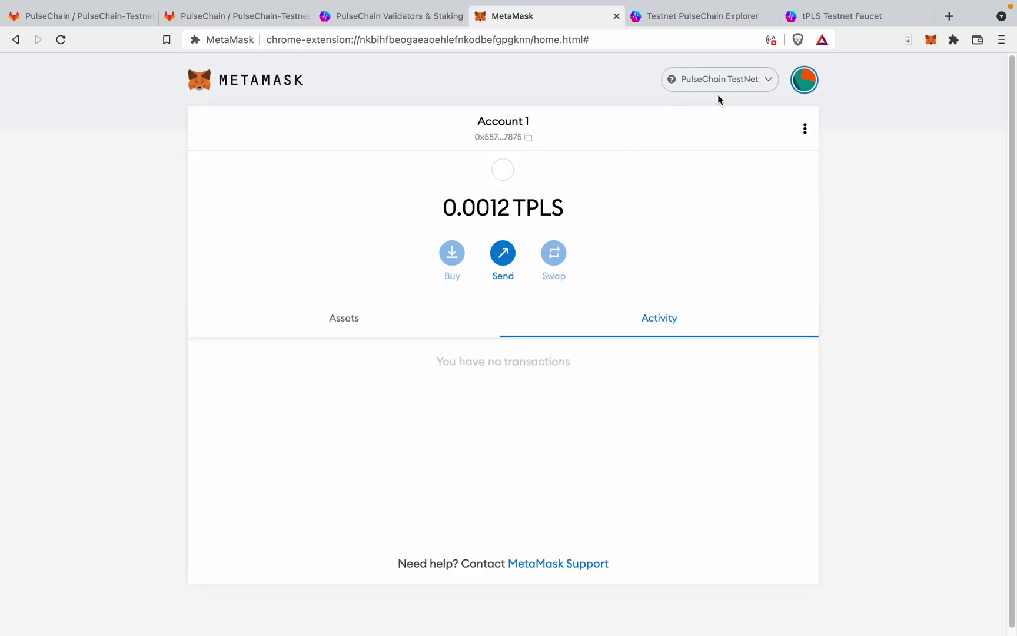
pyautogui.click(757, 83)
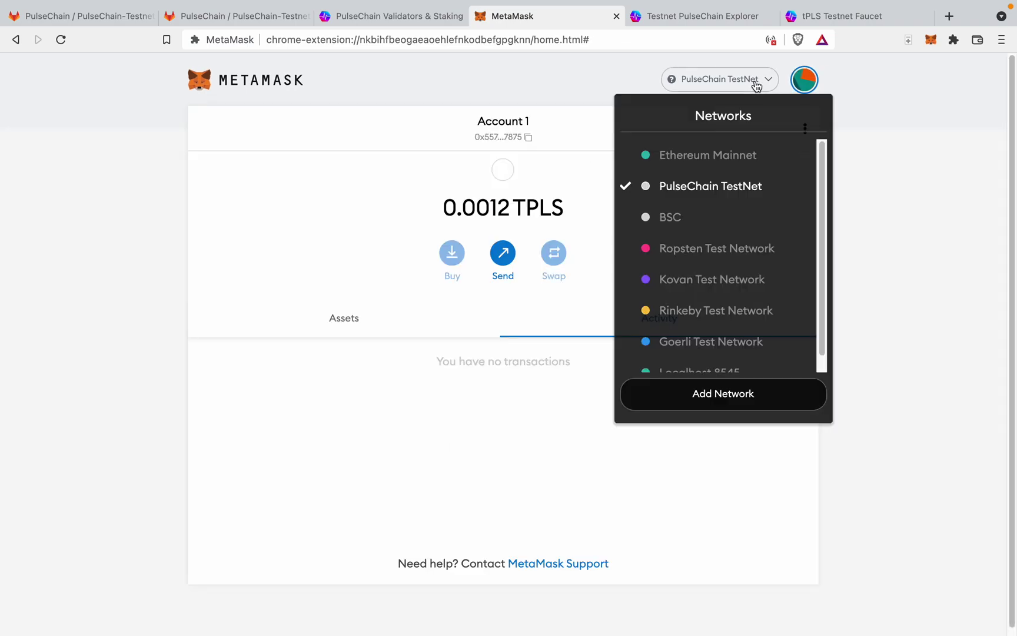
pyautogui.click(729, 391)
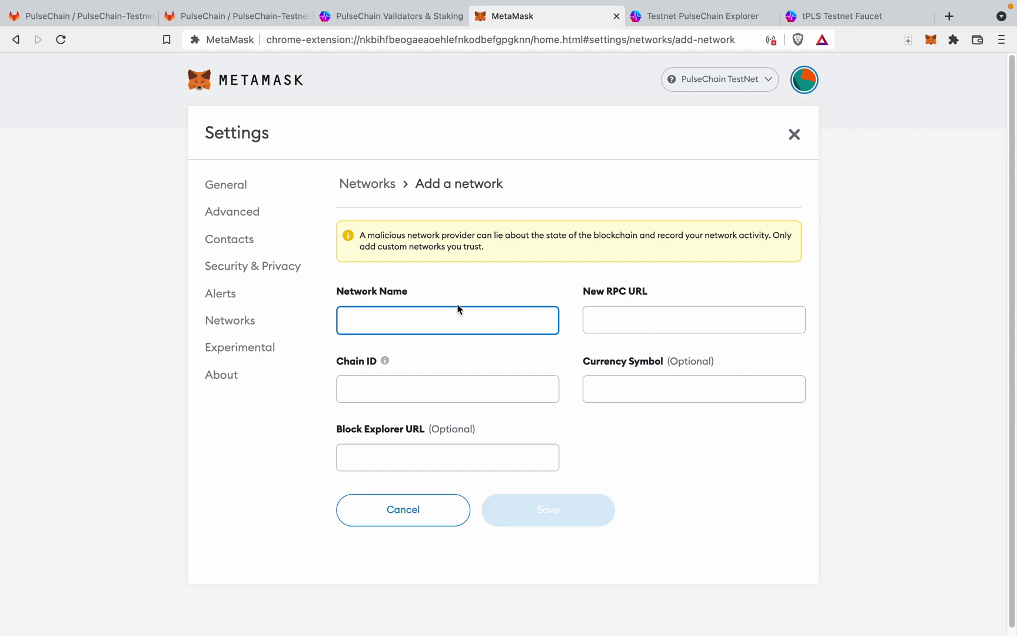
pyautogui.click(253, 17)
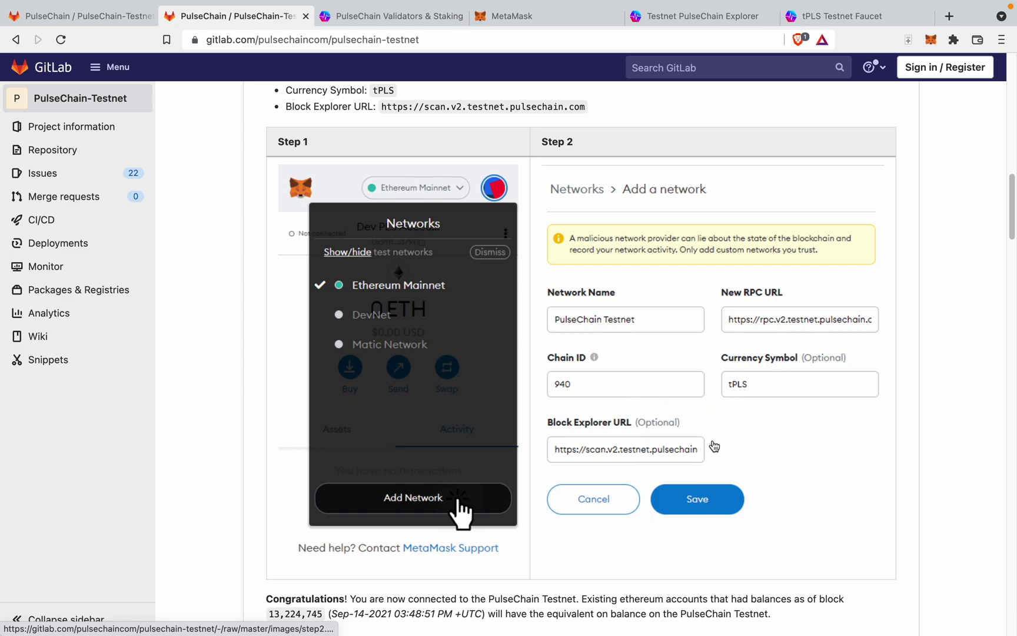
pyautogui.scroll(1, 688, 296)
pyautogui.scroll(4, 688, 296)
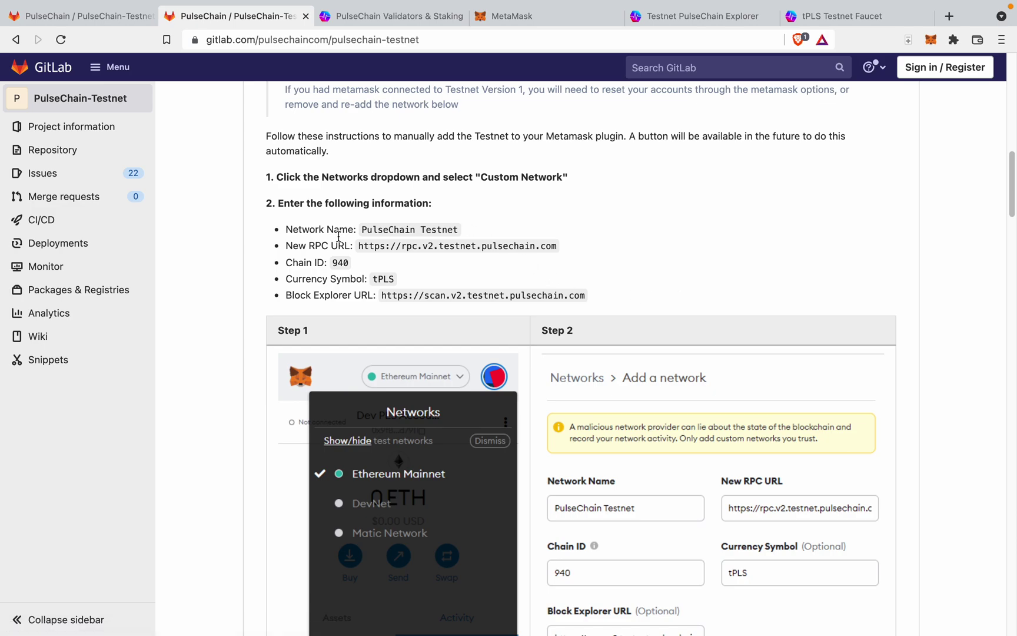
pyautogui.scroll(-3, 681, 387)
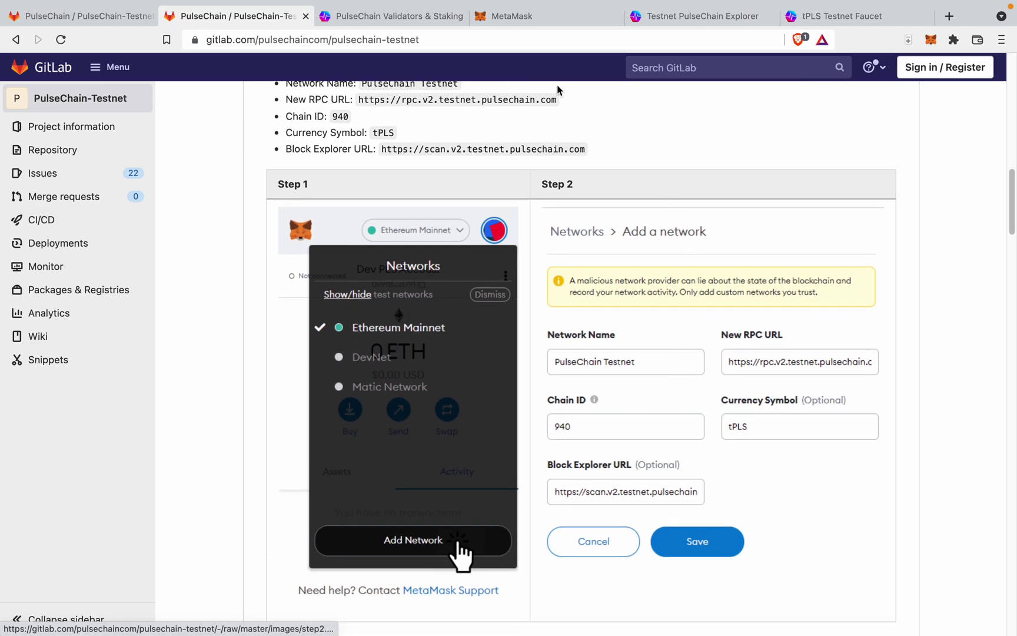
# Step: Keep PulseChain TestNet active and view its settings: chain ID 940, tPLS symbol, RPC URL
pyautogui.click(534, 17)
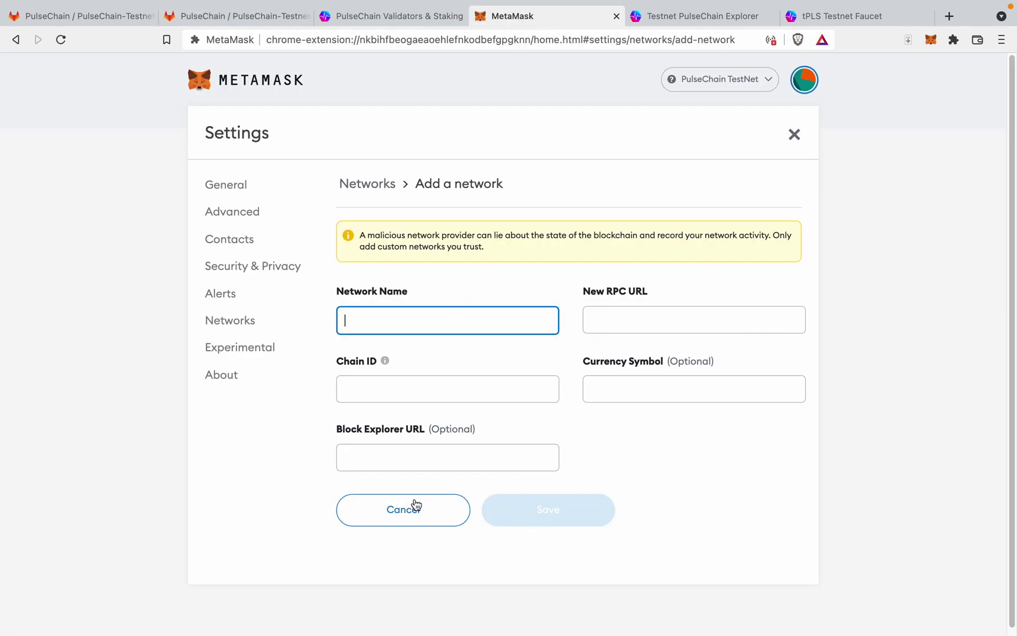
pyautogui.click(734, 83)
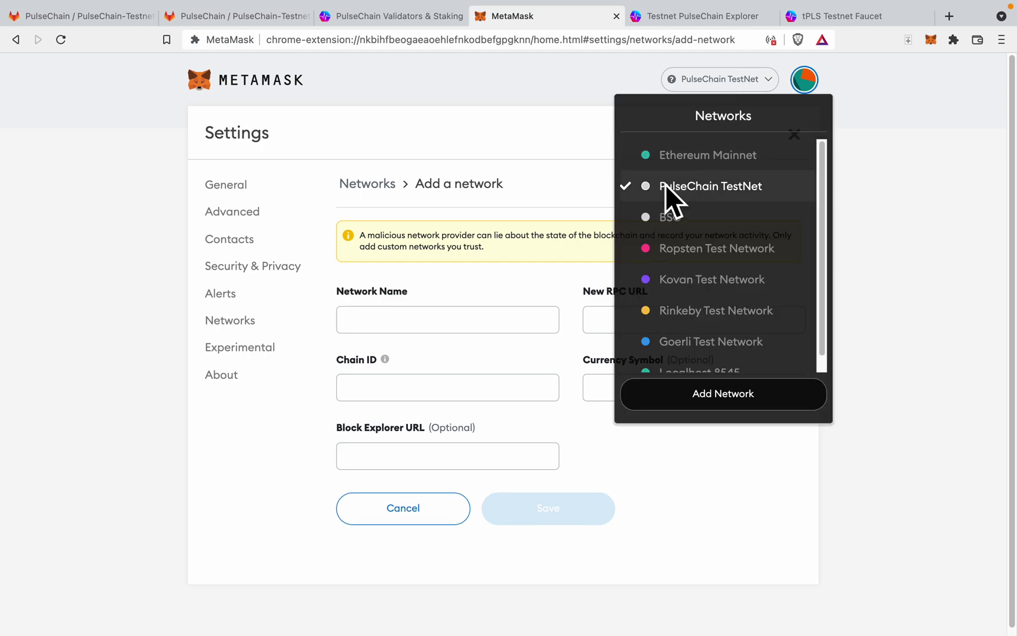
pyautogui.click(721, 191)
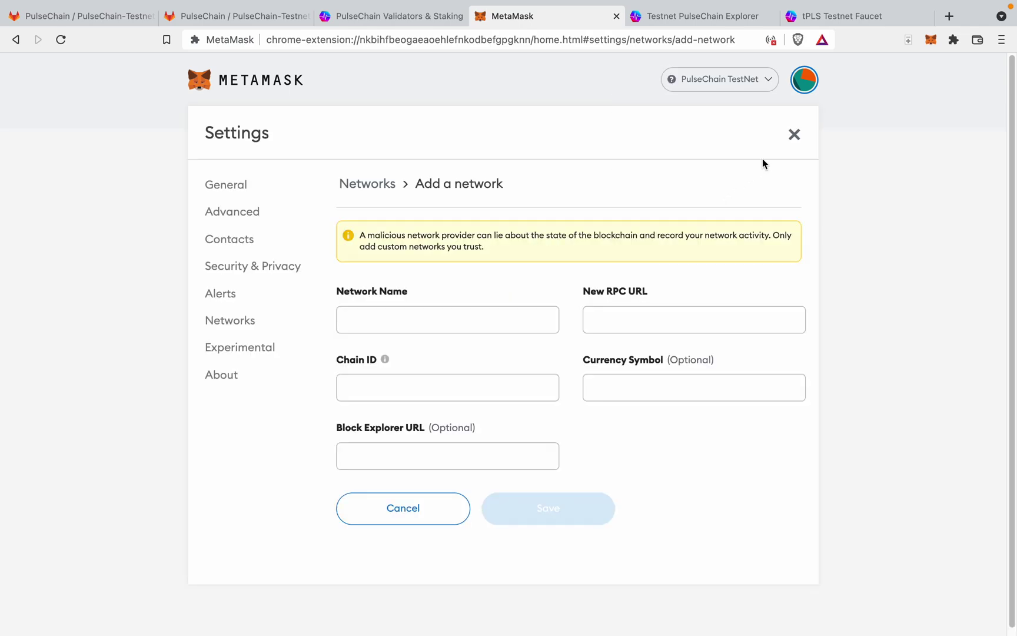
pyautogui.click(794, 140)
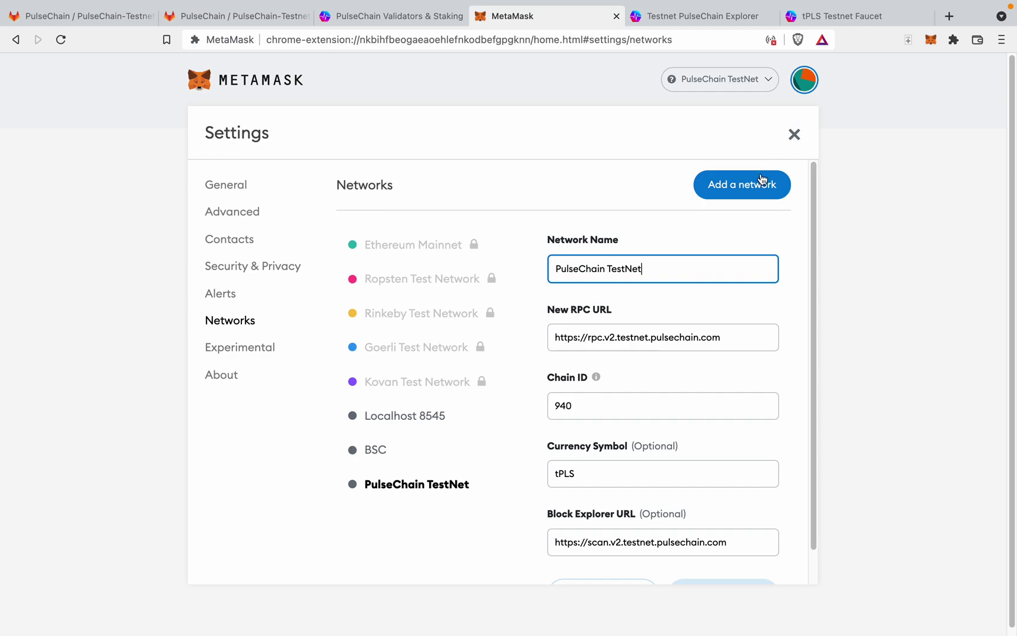
pyautogui.click(794, 134)
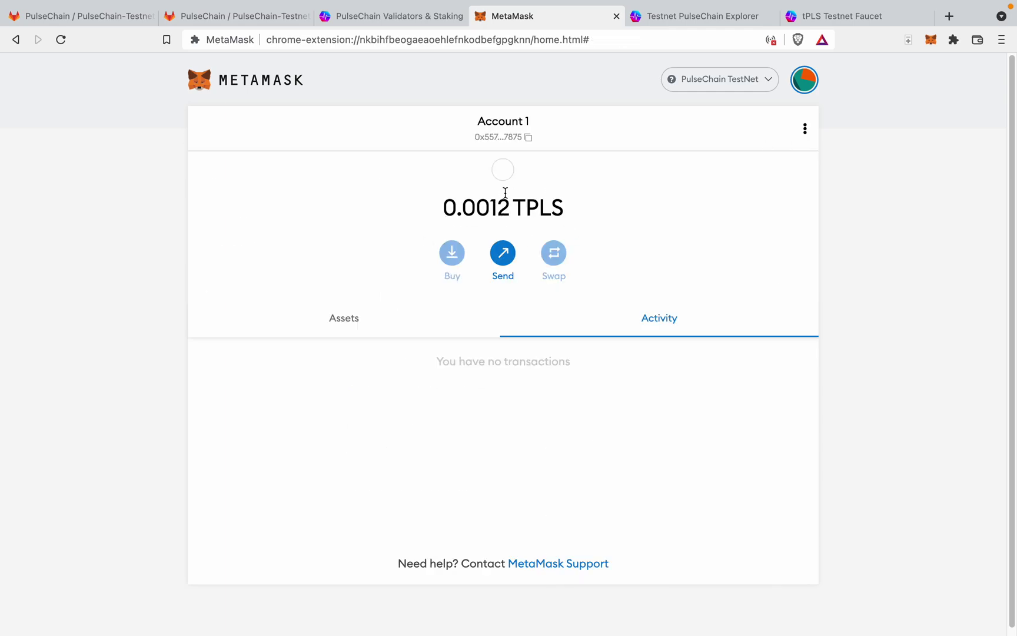
pyautogui.click(804, 84)
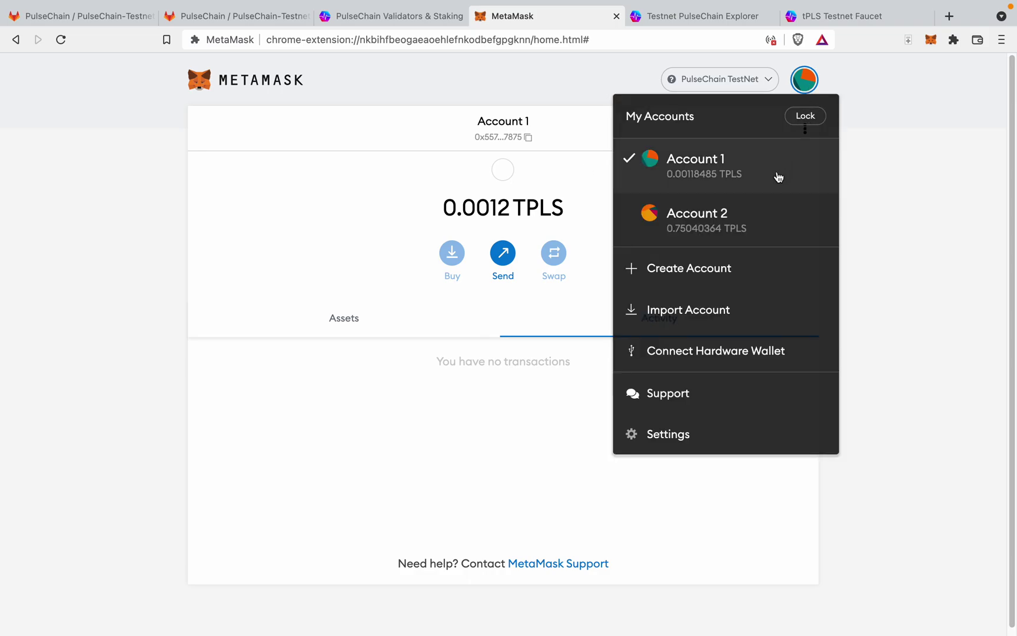
pyautogui.click(739, 218)
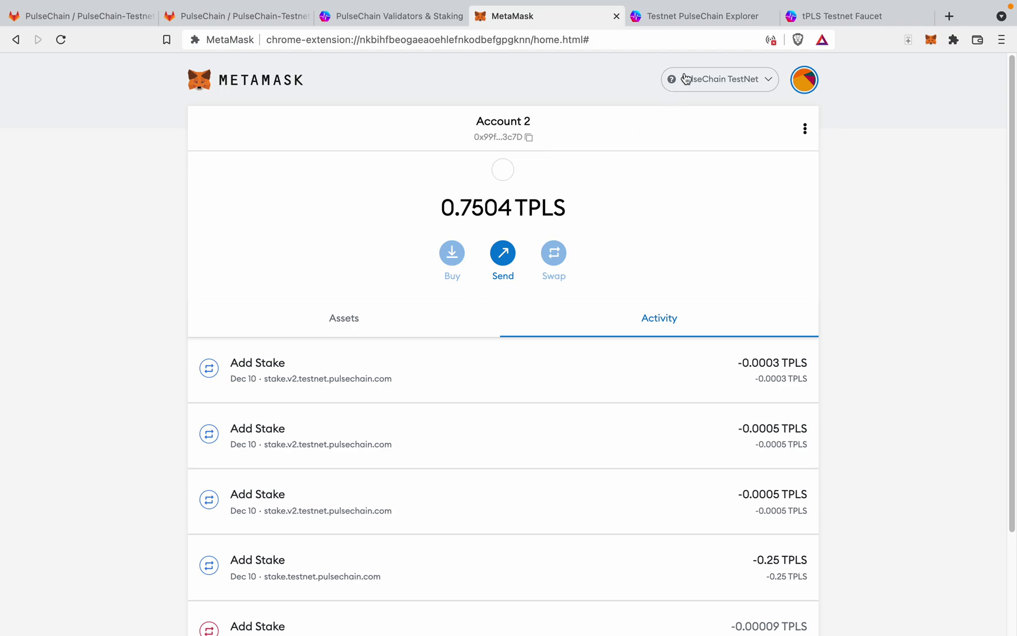
# Step: Request 1 tPLS from the faucet and dismiss its rate-limit refusal notice
pyautogui.click(810, 16)
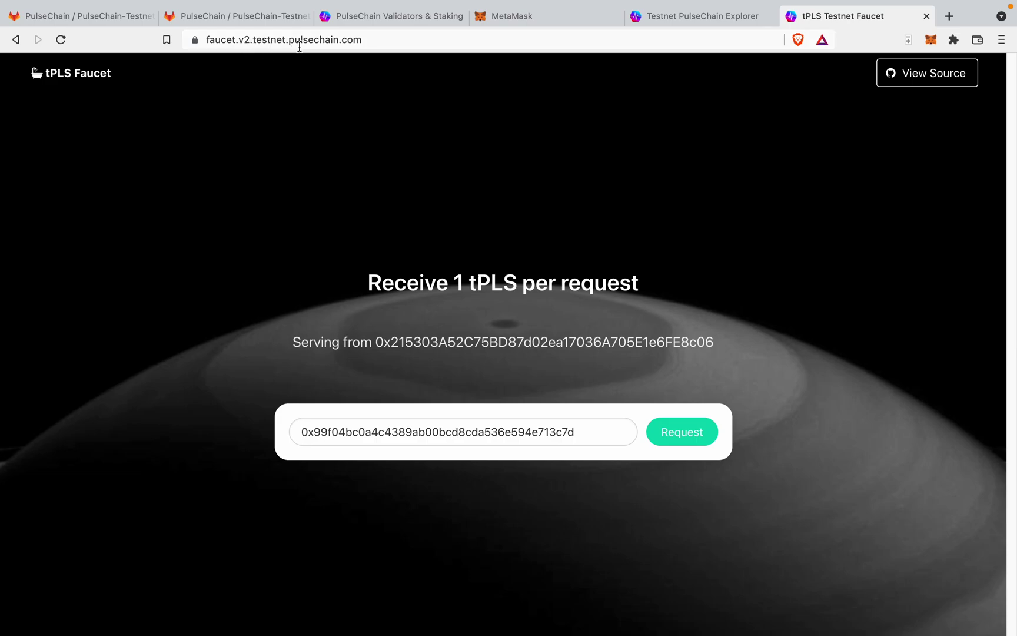
pyautogui.click(692, 434)
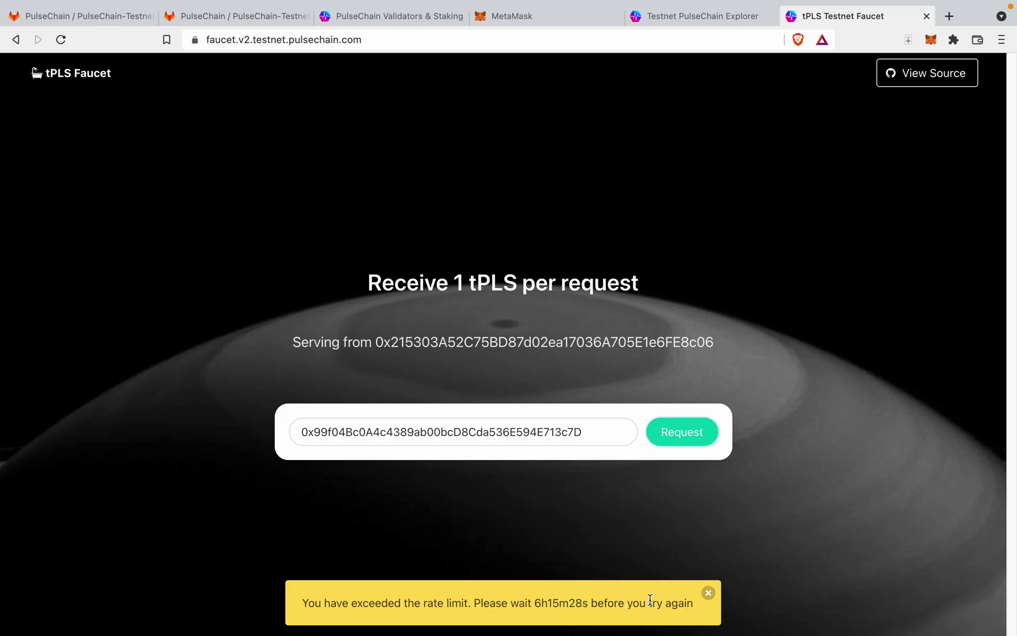
pyautogui.click(707, 594)
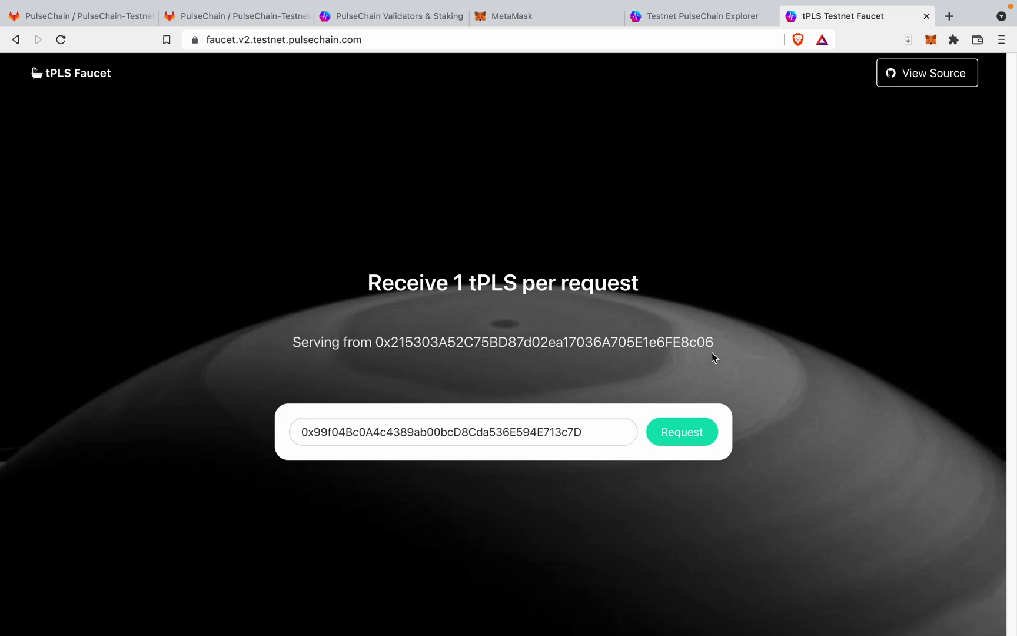
pyautogui.click(568, 18)
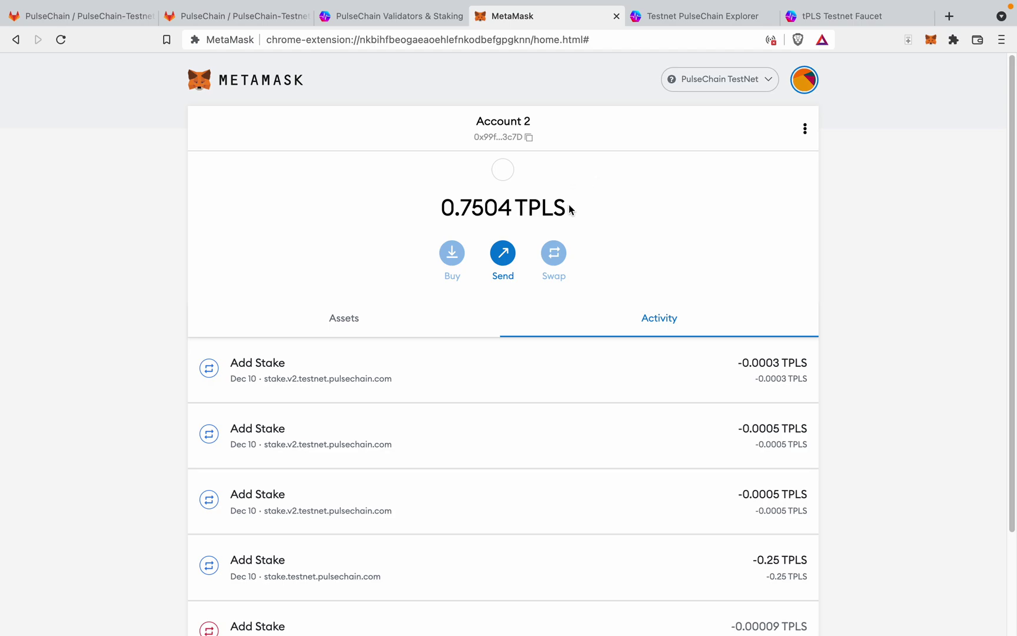
# Step: Set up and approve a 0.25 TPLS transfer from Account 2 to Account 1
pyautogui.click(502, 253)
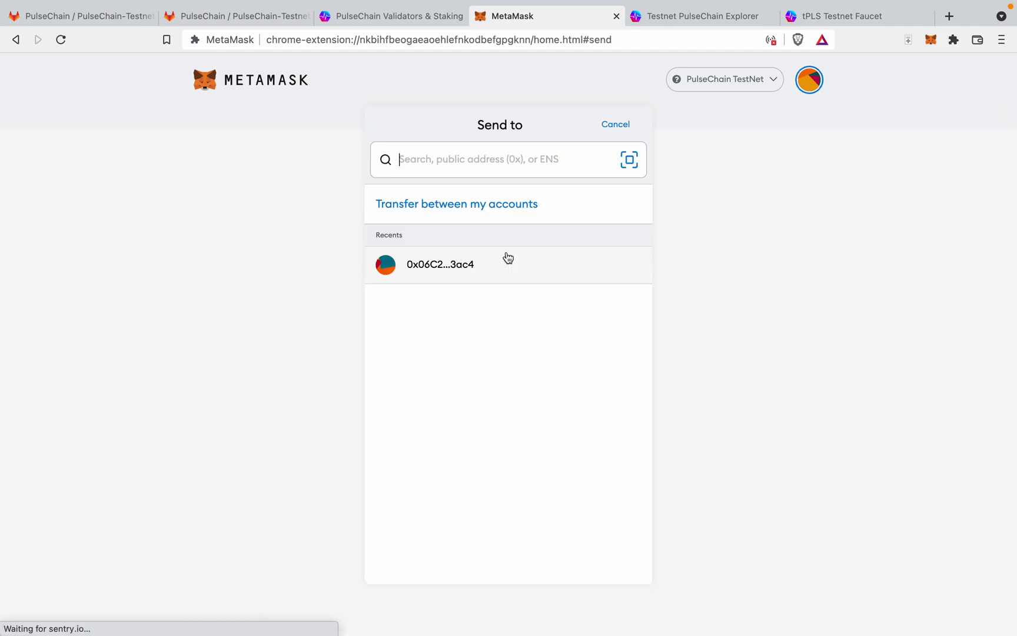
pyautogui.click(464, 205)
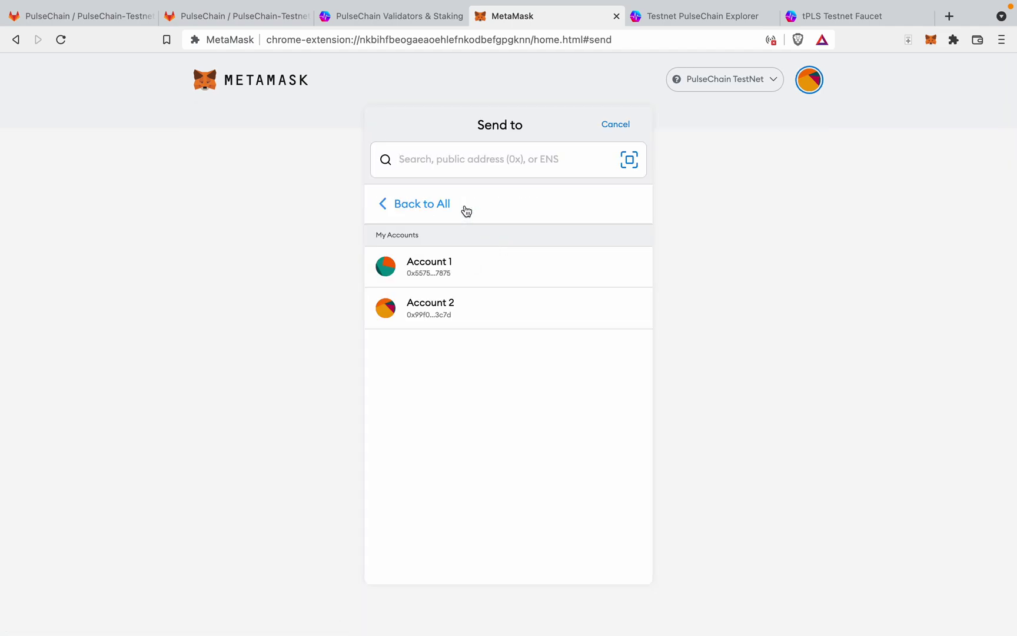
pyautogui.click(449, 273)
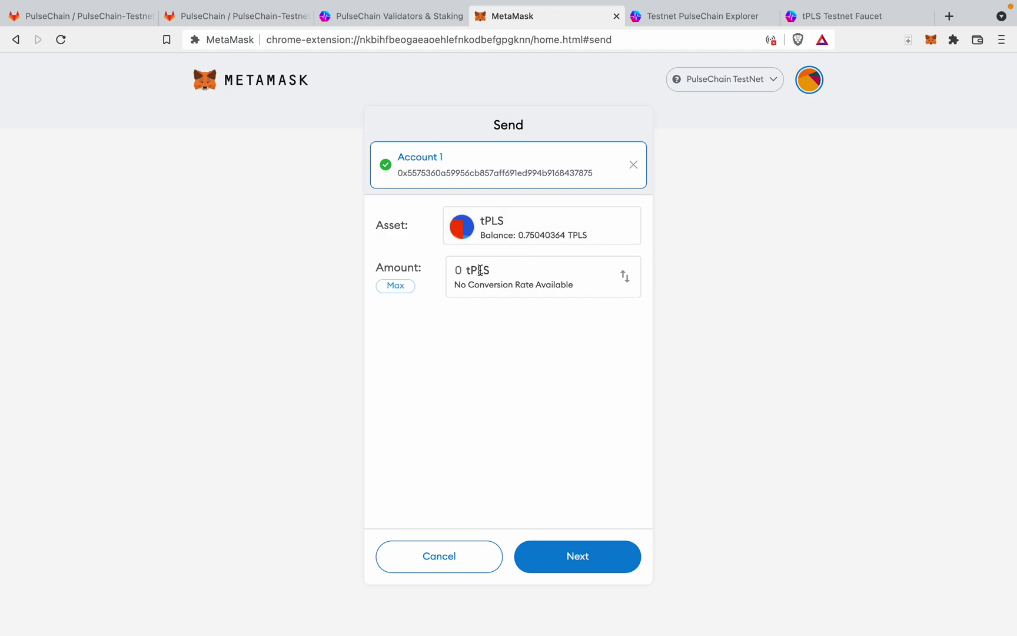
pyautogui.write('.2')
pyautogui.write('5')
pyautogui.click(575, 567)
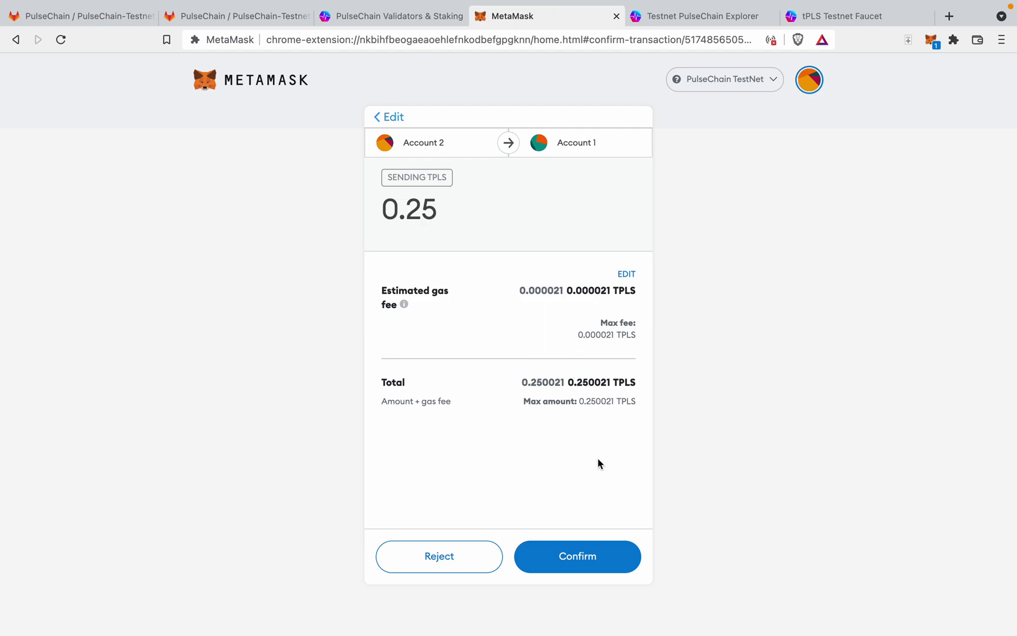
pyautogui.click(589, 555)
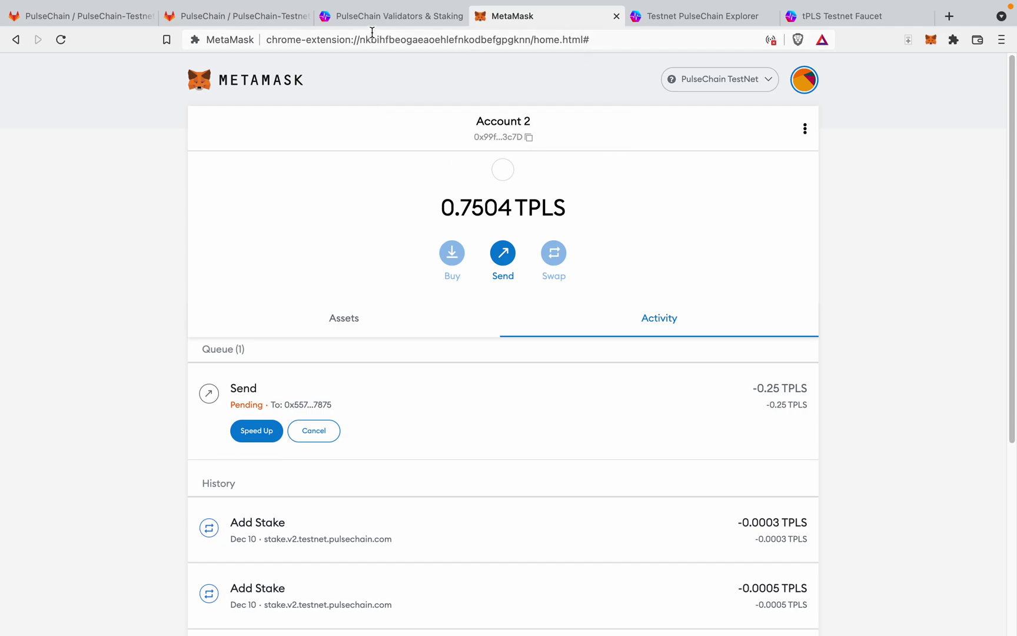
# Step: Switch over to the PulseChain Validators & Staking site
pyautogui.click(391, 17)
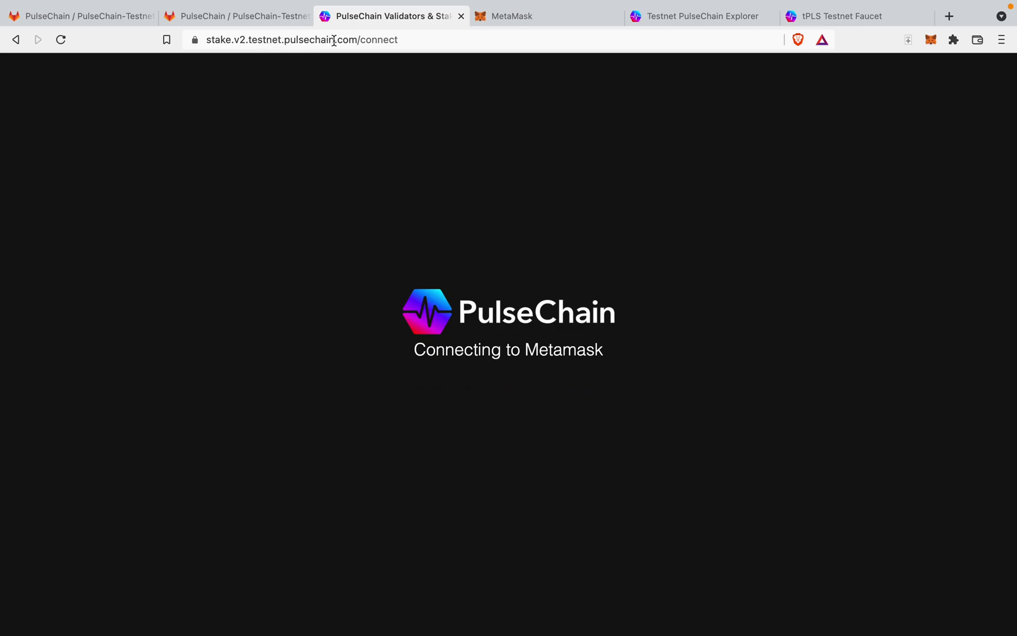
# Step: Remove /connect from the staking URL, reload, and manage stake on validator 0x33C3…7eA1A
pyautogui.click(403, 40)
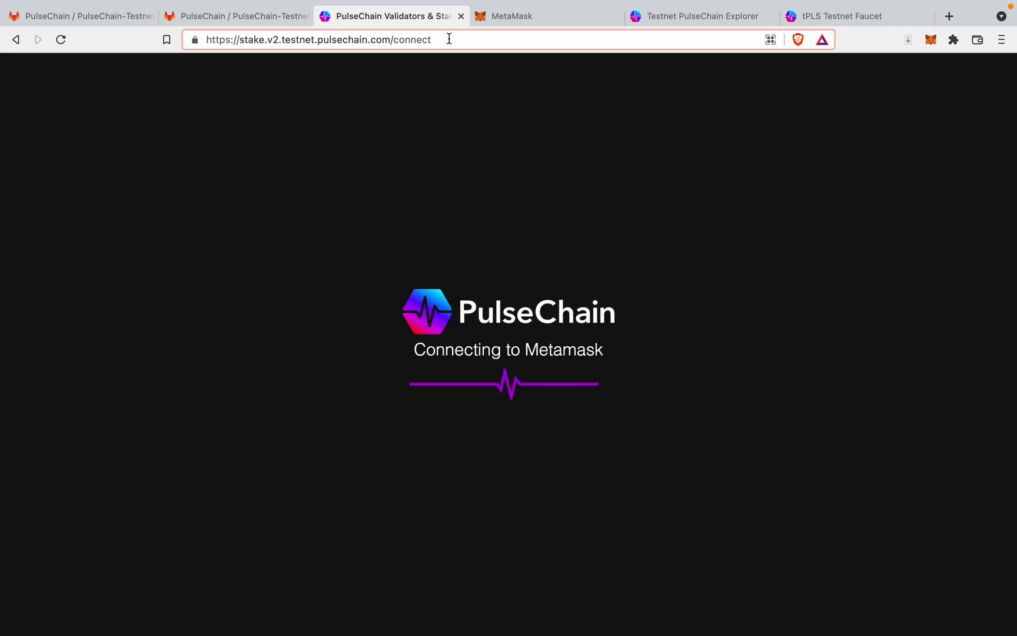
pyautogui.press('BackSpace')
pyautogui.press('BackSpace')
pyautogui.press('BackSpace')
pyautogui.press('BackSpace')
pyautogui.press('BackSpace')
pyautogui.press('BackSpace')
pyautogui.press('BackSpace')
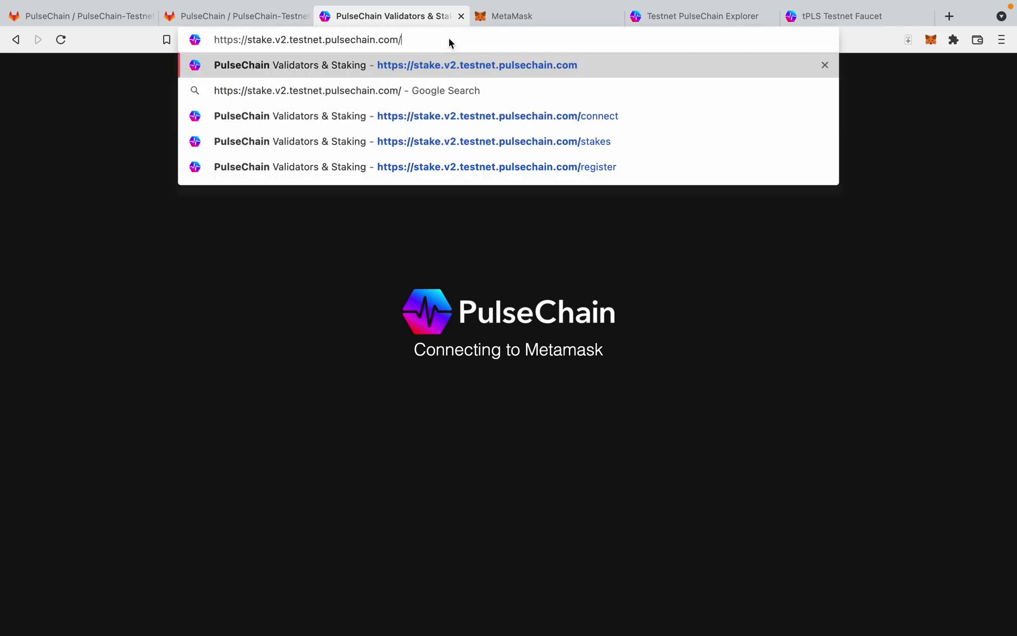
pyautogui.press('BackSpace')
pyautogui.press('Return')
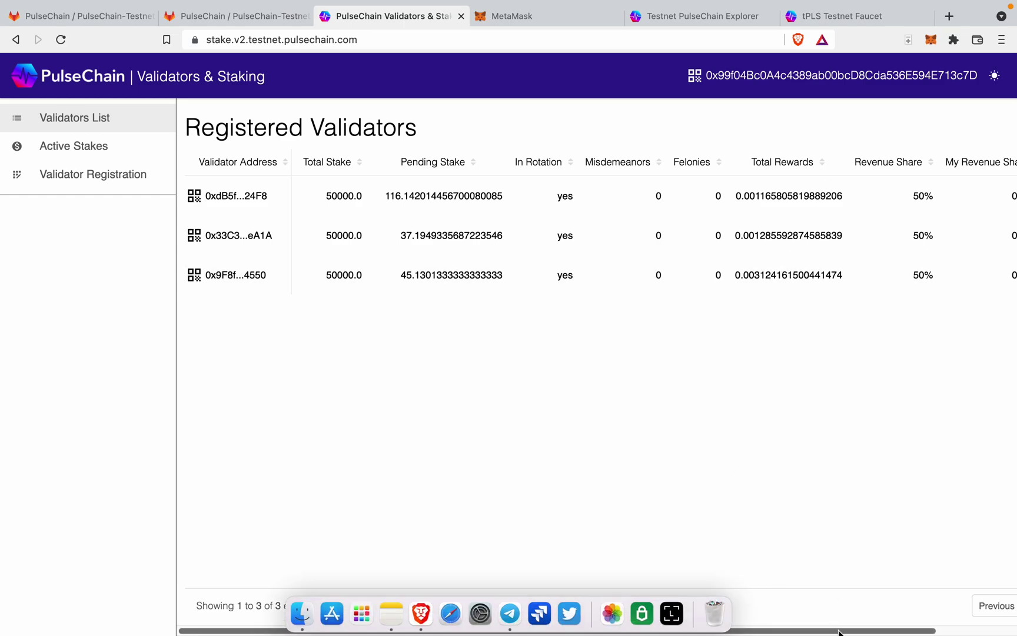
pyautogui.moveTo(858, 631); pyautogui.dragTo(936, 631)
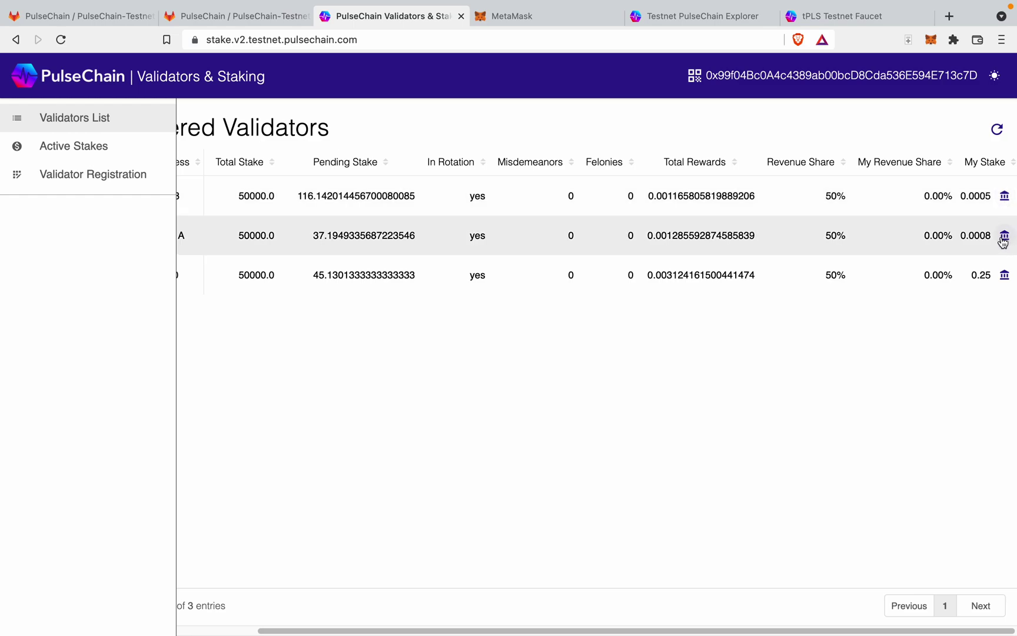
pyautogui.click(1004, 237)
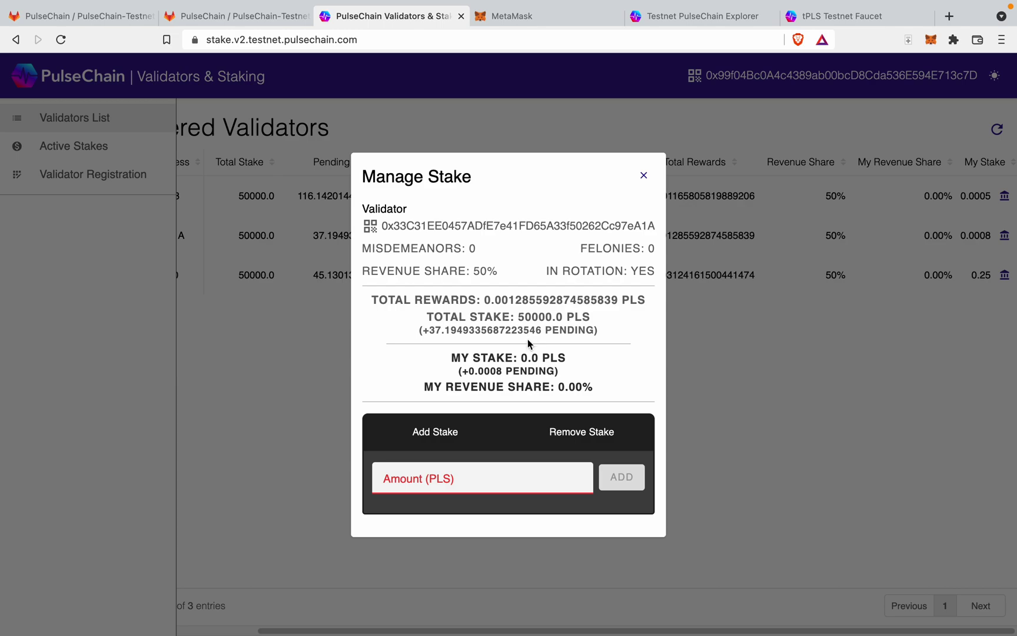
# Step: Add a 0.0005 PLS stake to validator 0x33C3…7eA1A and confirm it in MetaMask
pyautogui.click(467, 477)
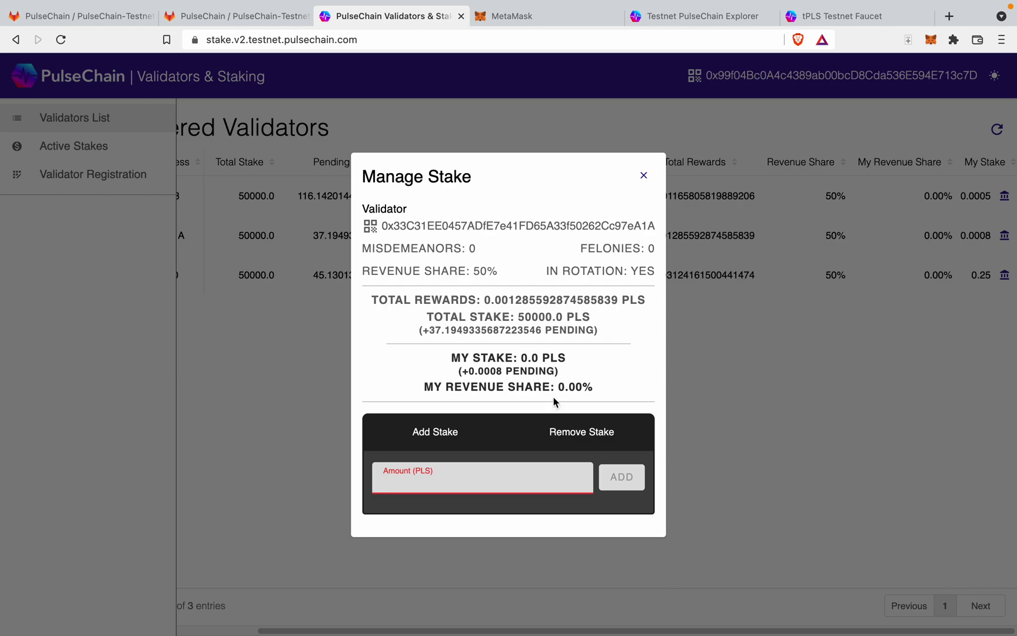
pyautogui.click(458, 443)
pyautogui.click(484, 480)
pyautogui.write('5')
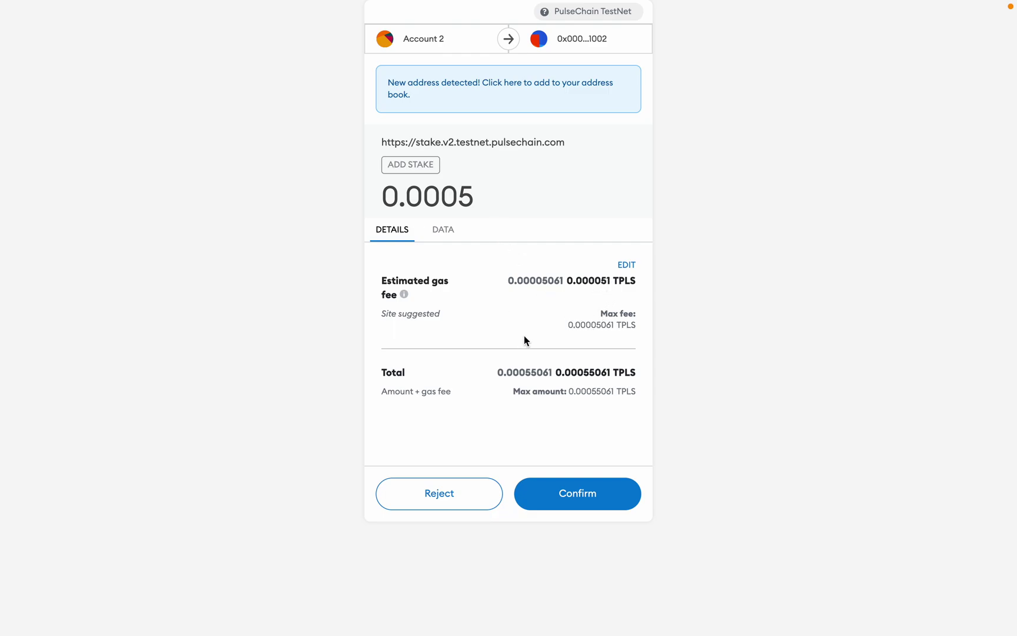
pyautogui.click(589, 489)
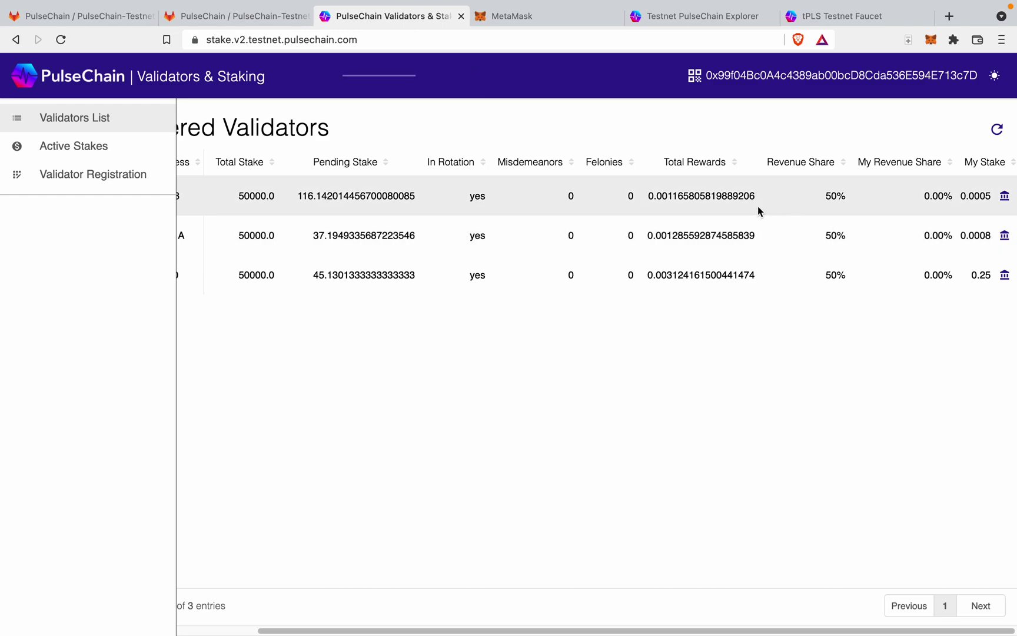
# Step: Review MetaMask activity and switch the wallet to Account 1 with 0.2512 TPLS
pyautogui.click(557, 23)
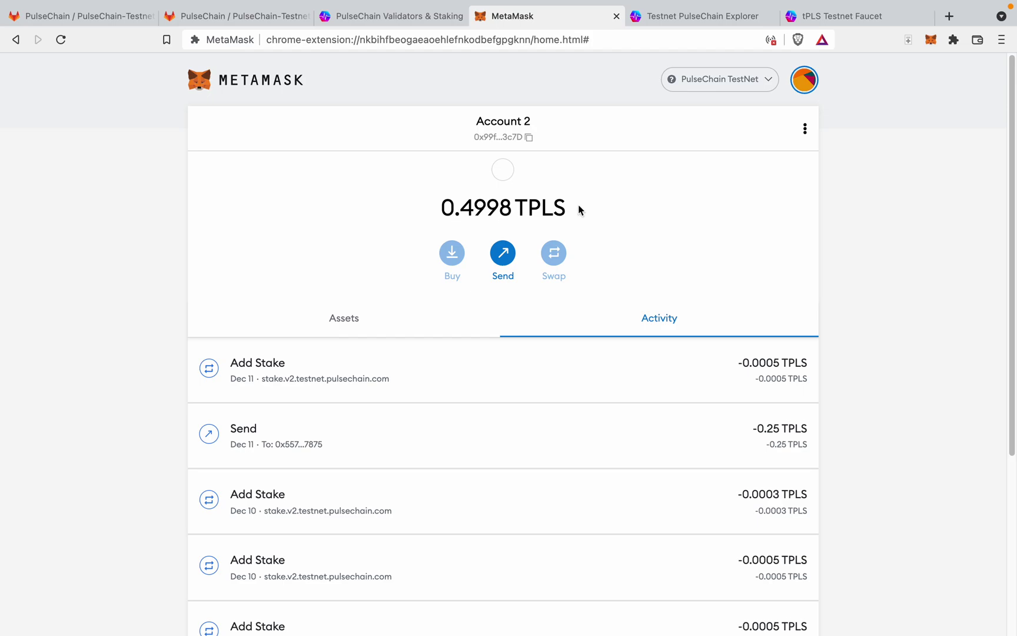
pyautogui.click(805, 129)
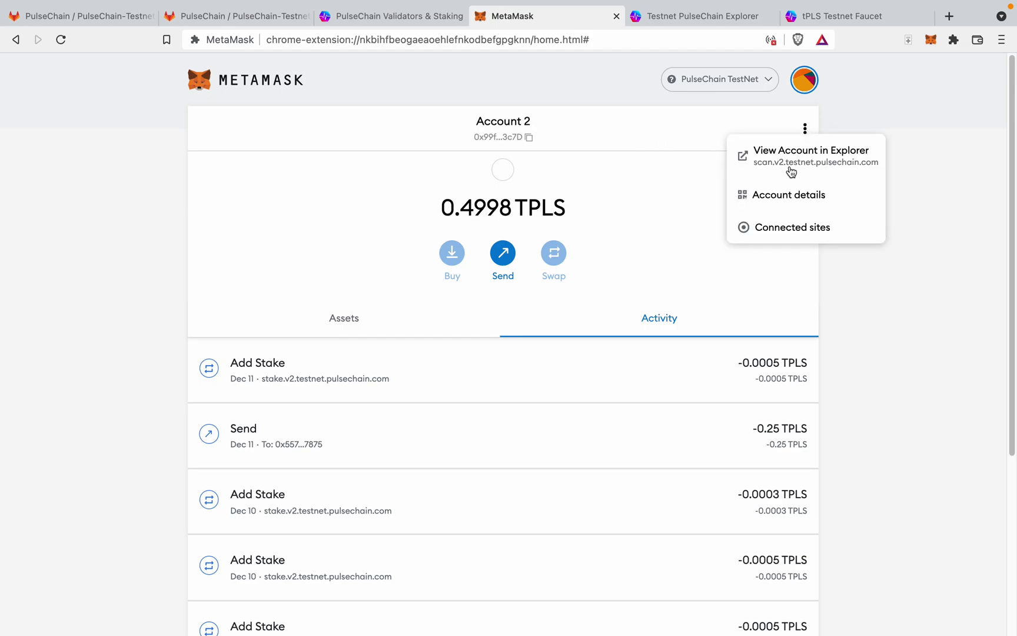
pyautogui.click(810, 85)
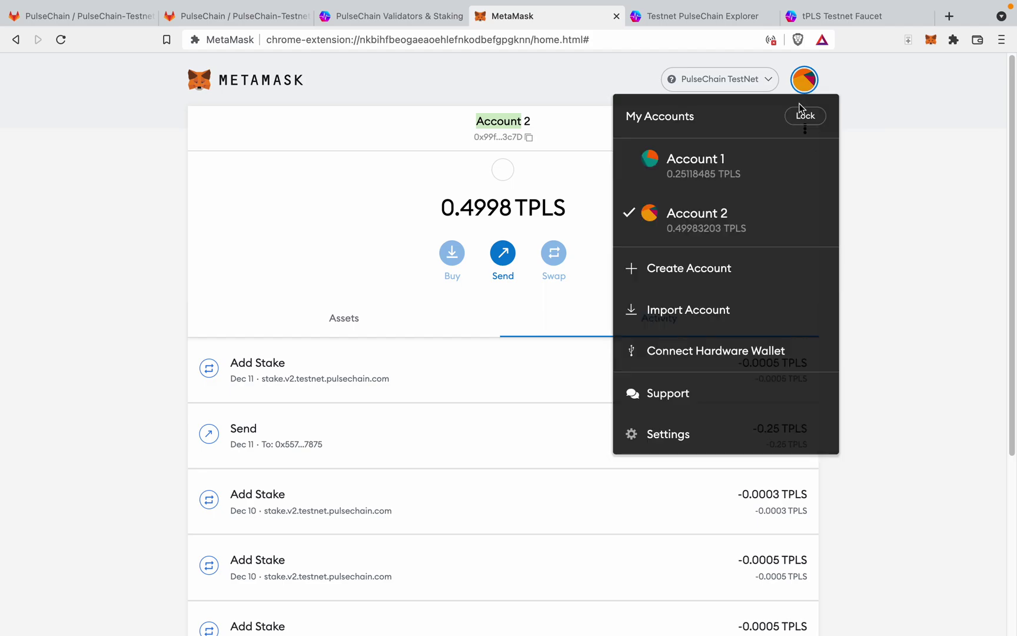
pyautogui.click(720, 167)
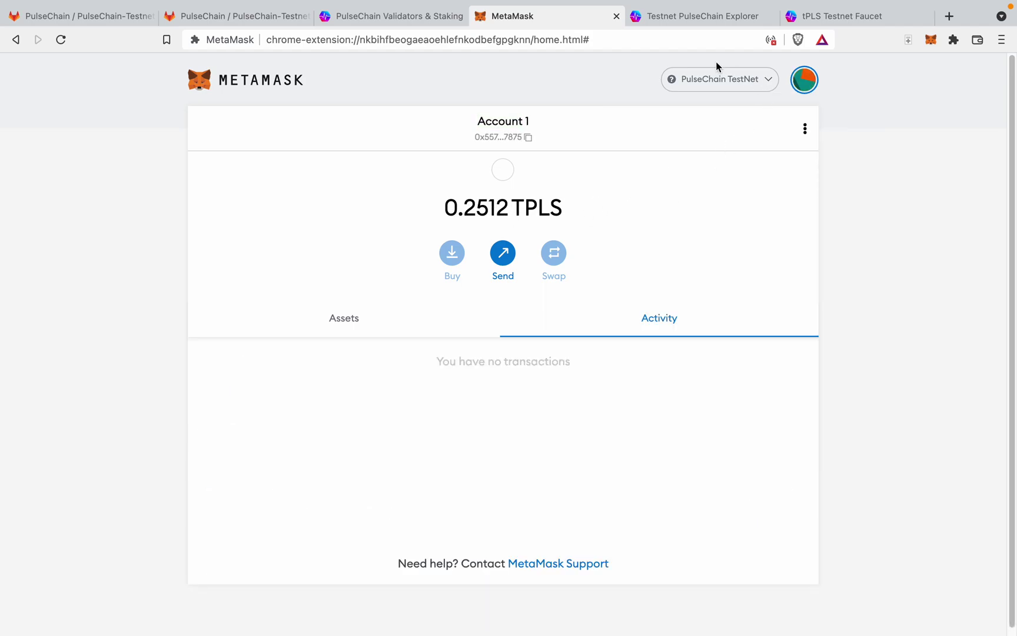
pyautogui.click(406, 16)
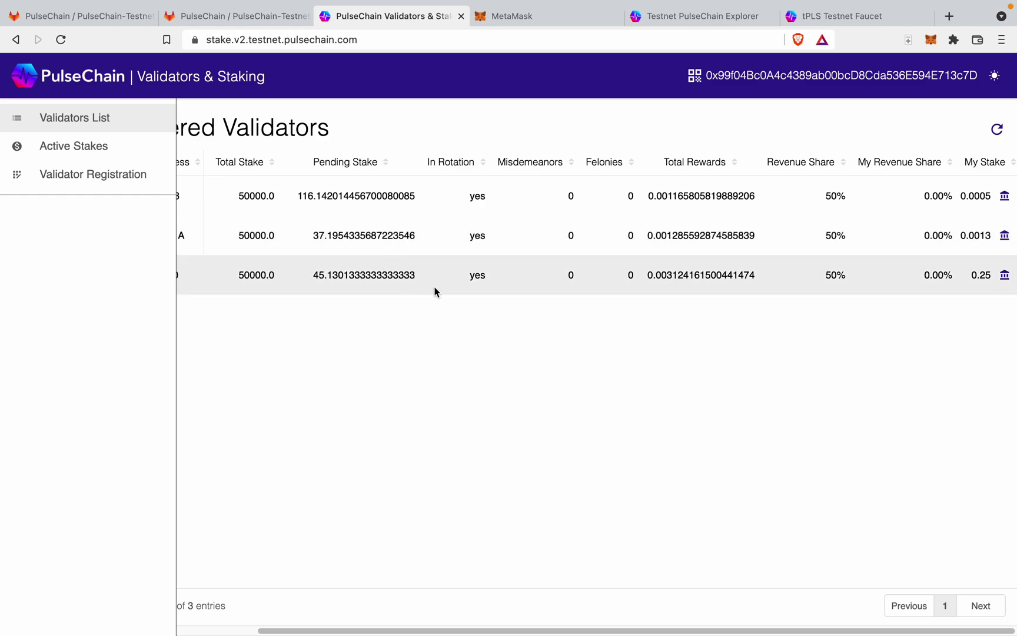
pyautogui.moveTo(278, 631)
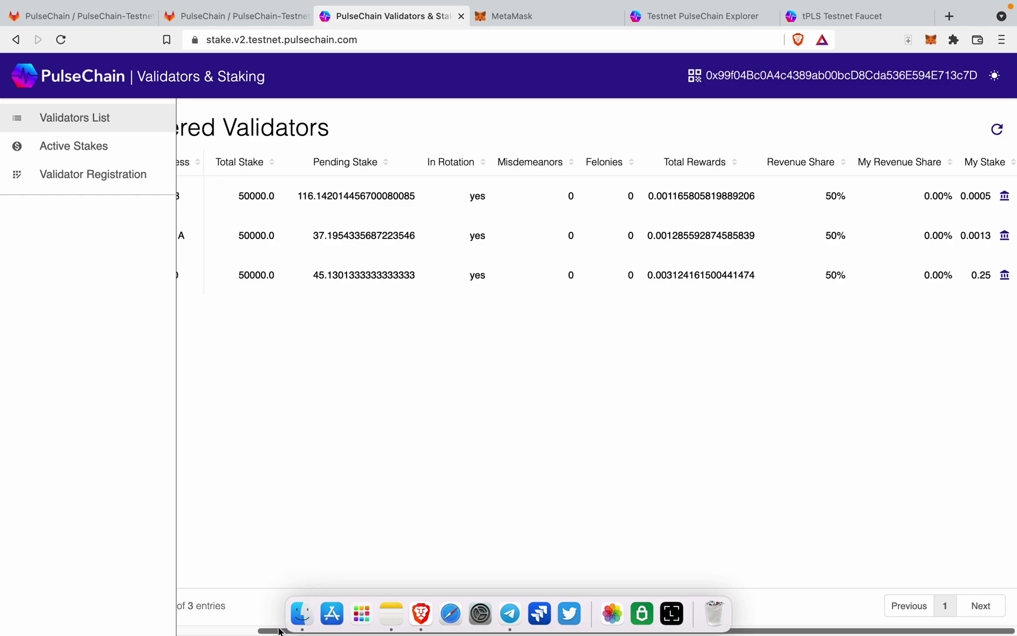
# Step: Scroll the Registered Validators table right to check the My Stake amounts
pyautogui.moveTo(280, 633); pyautogui.dragTo(201, 632)
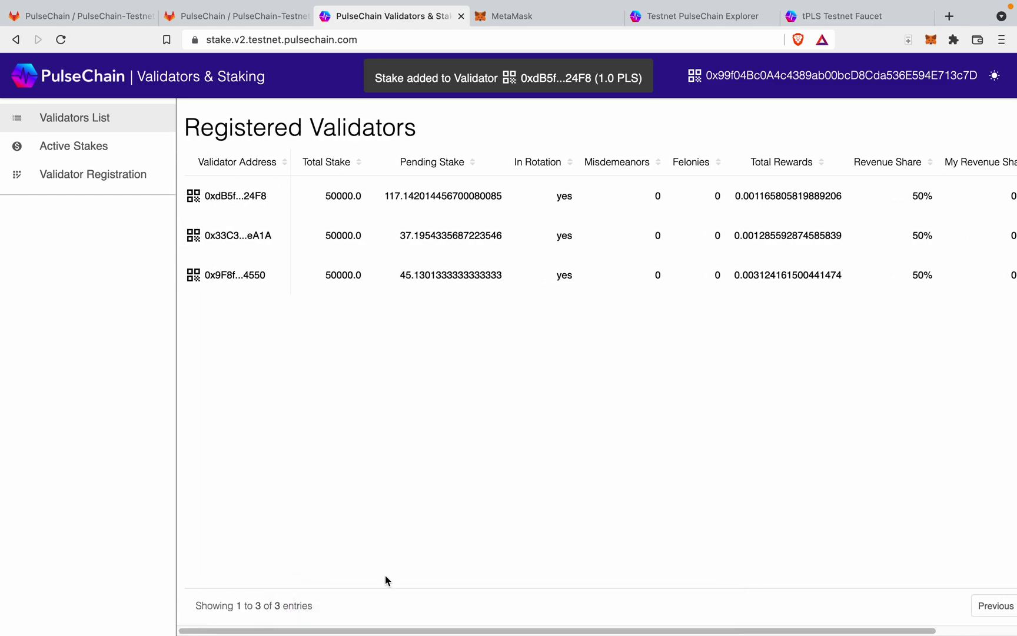
pyautogui.moveTo(385, 632); pyautogui.dragTo(463, 632)
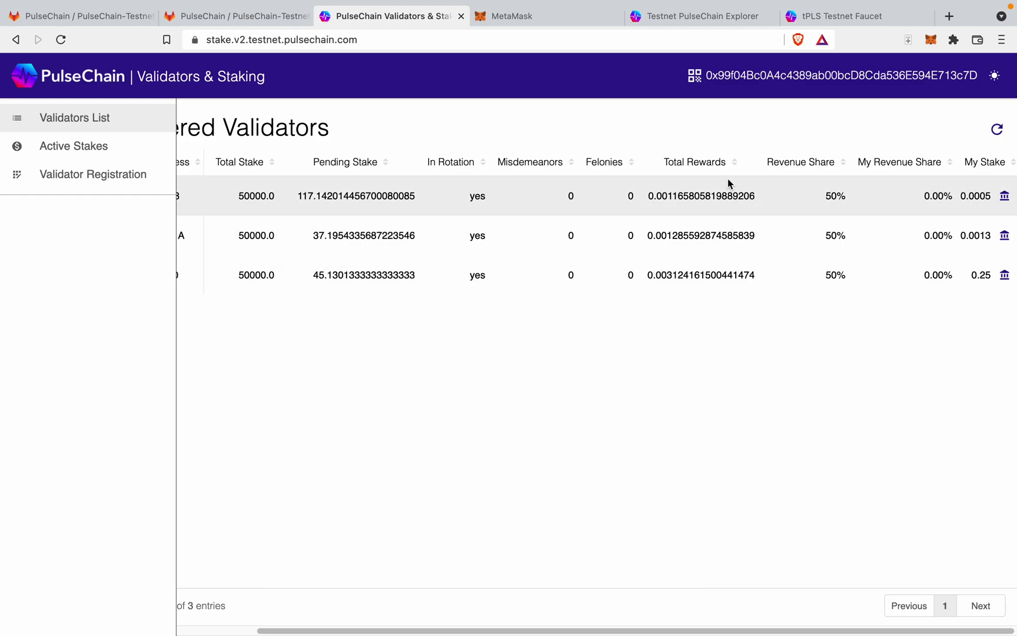
pyautogui.click(689, 19)
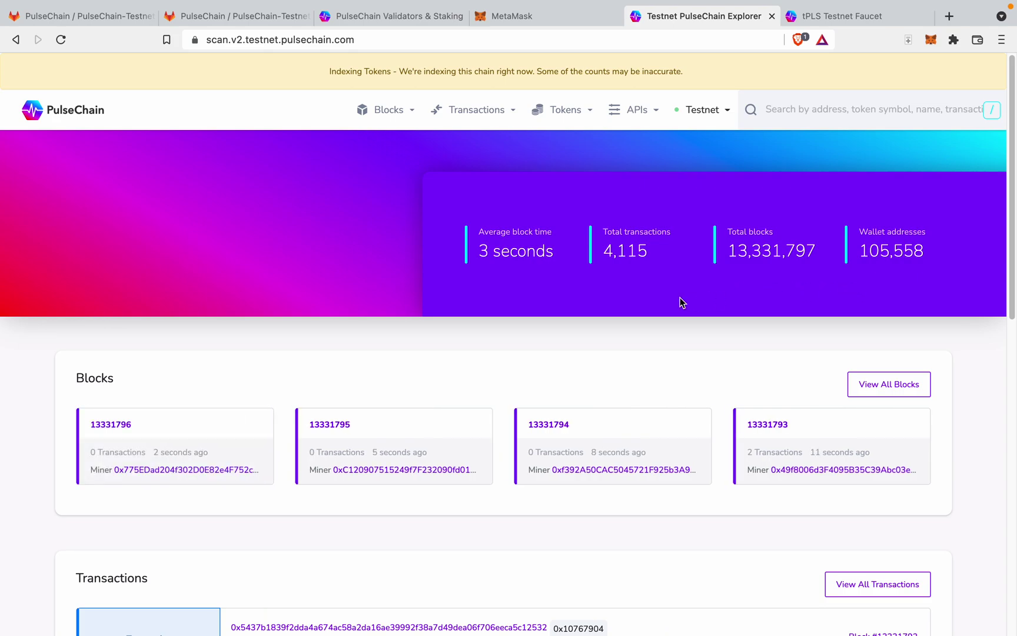
pyautogui.scroll(-1, 361, 293)
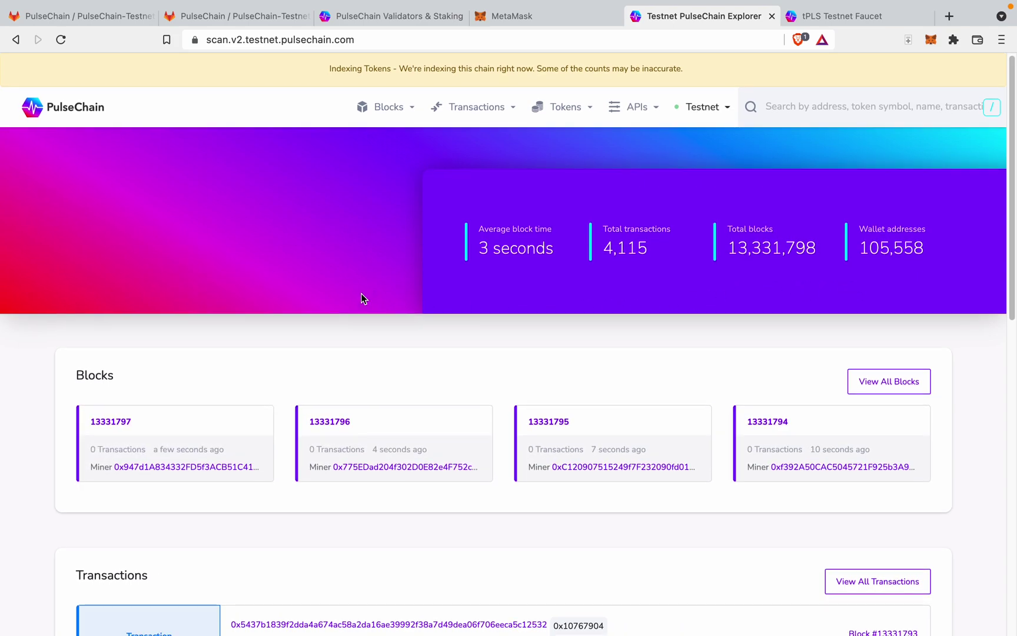
pyautogui.scroll(-3, 335, 339)
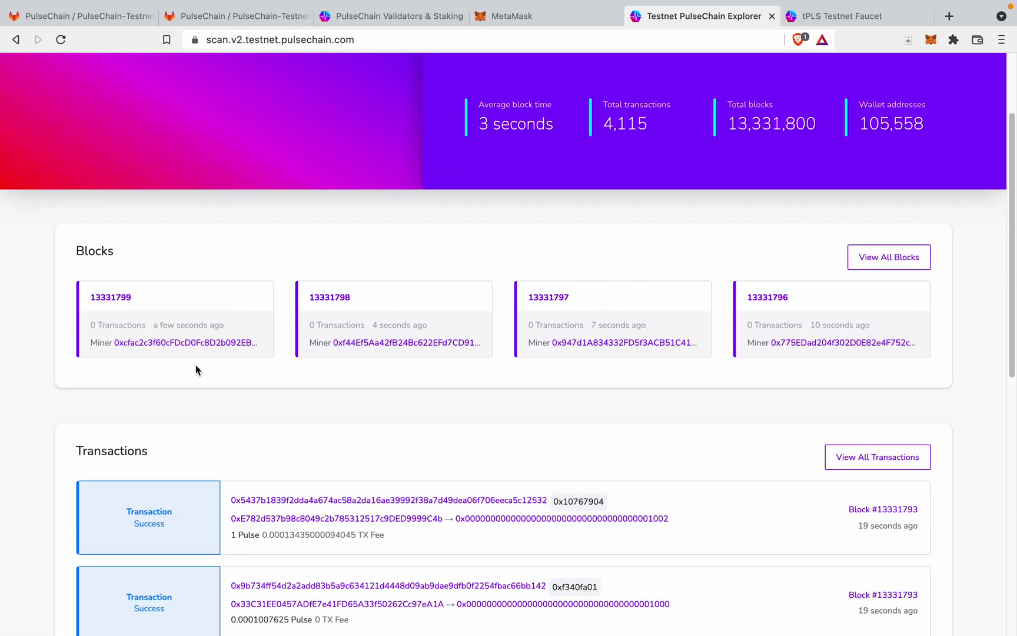
pyautogui.scroll(-1, 270, 388)
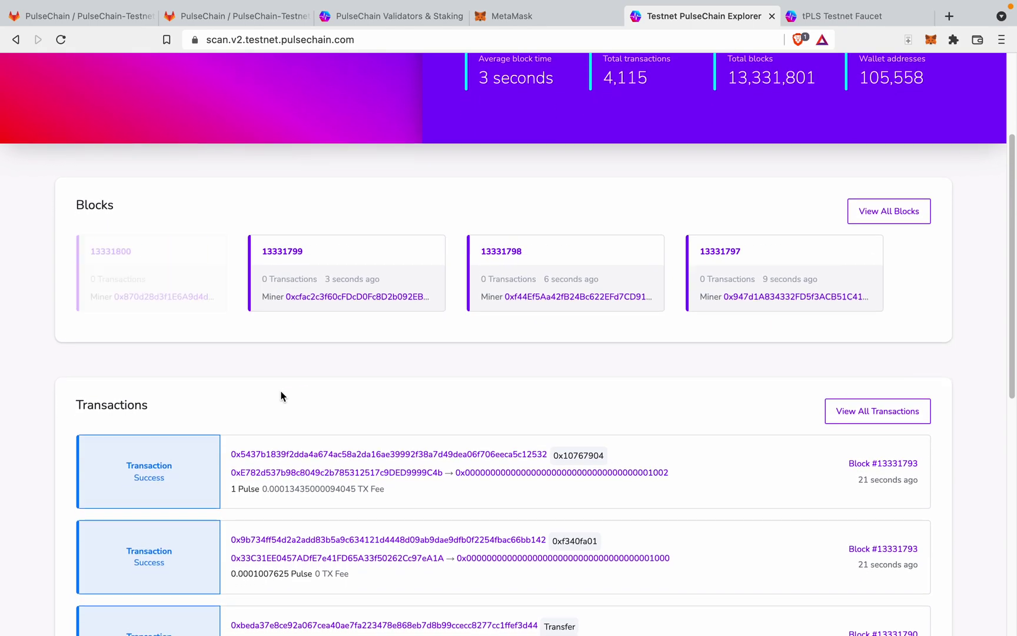
pyautogui.scroll(-3, 283, 390)
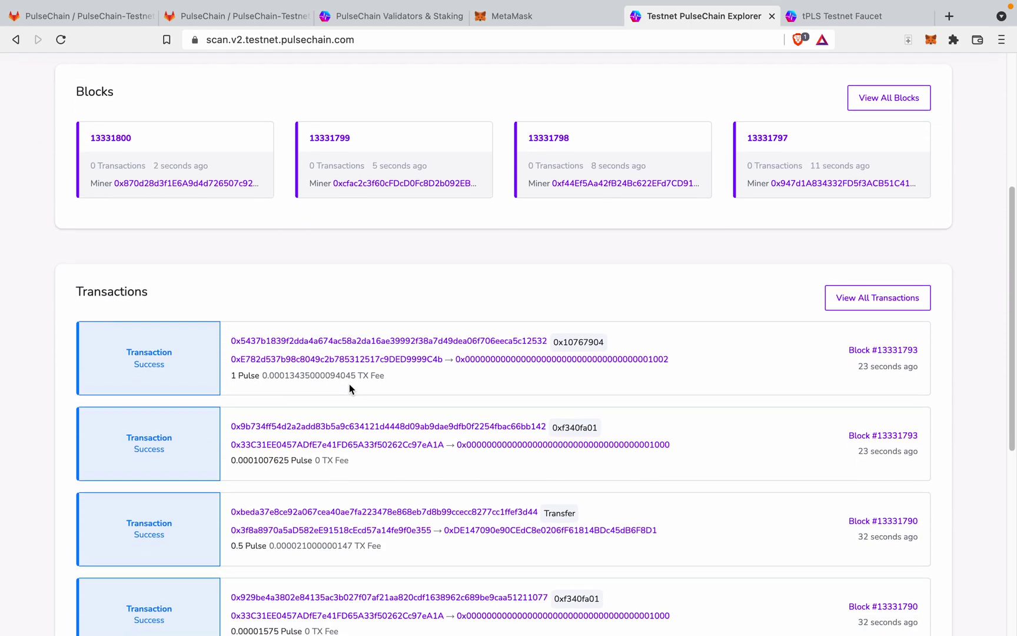
pyautogui.scroll(-4, 352, 389)
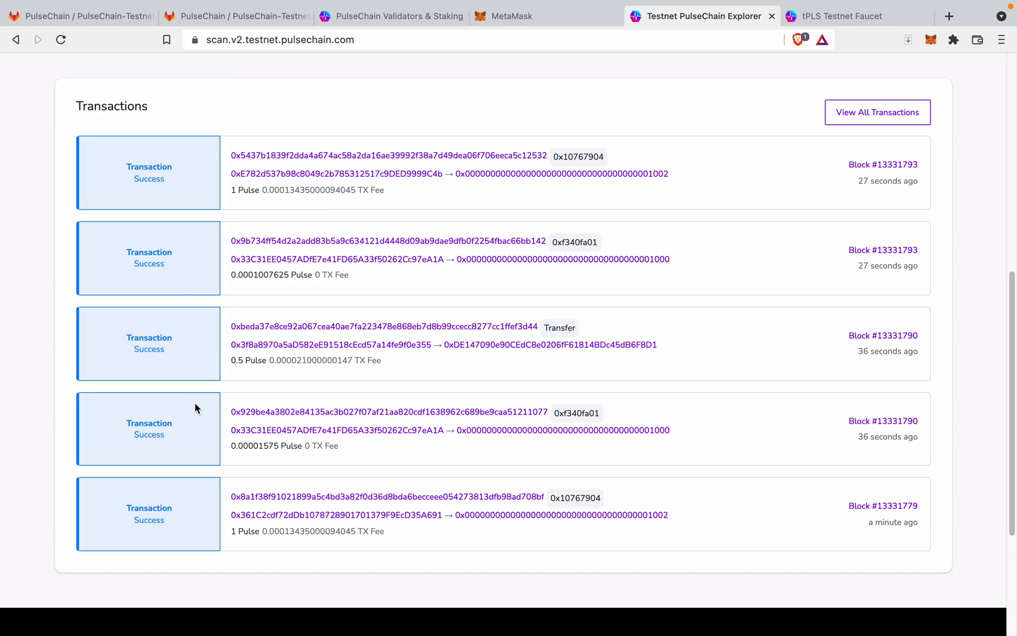
pyautogui.scroll(10, 626, 297)
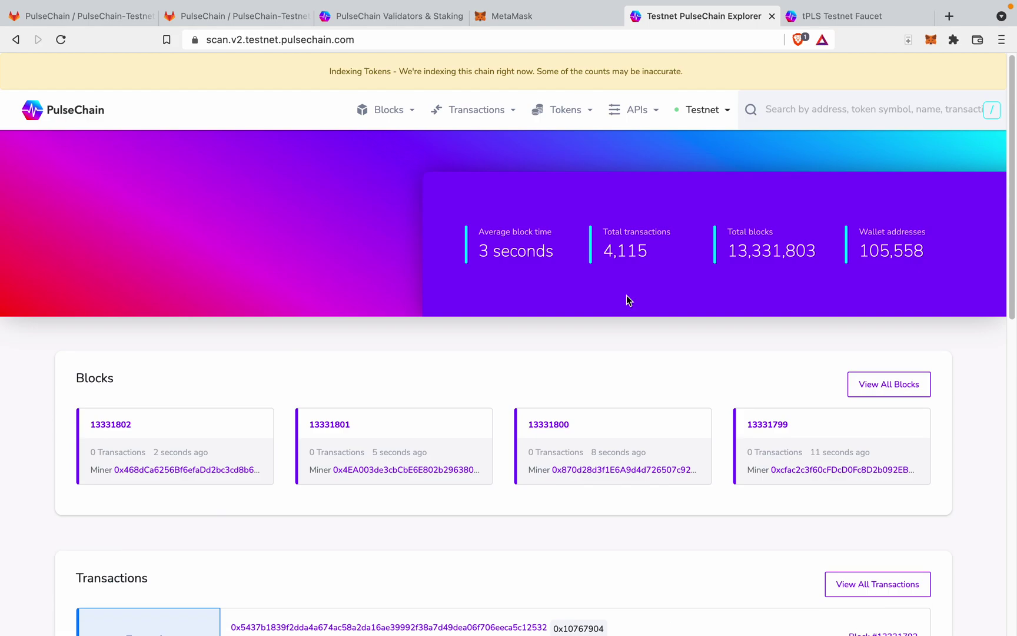
# Step: Return to the MetaMask wallet, showing Account 1 with 0.2512 TPLS
pyautogui.click(525, 54)
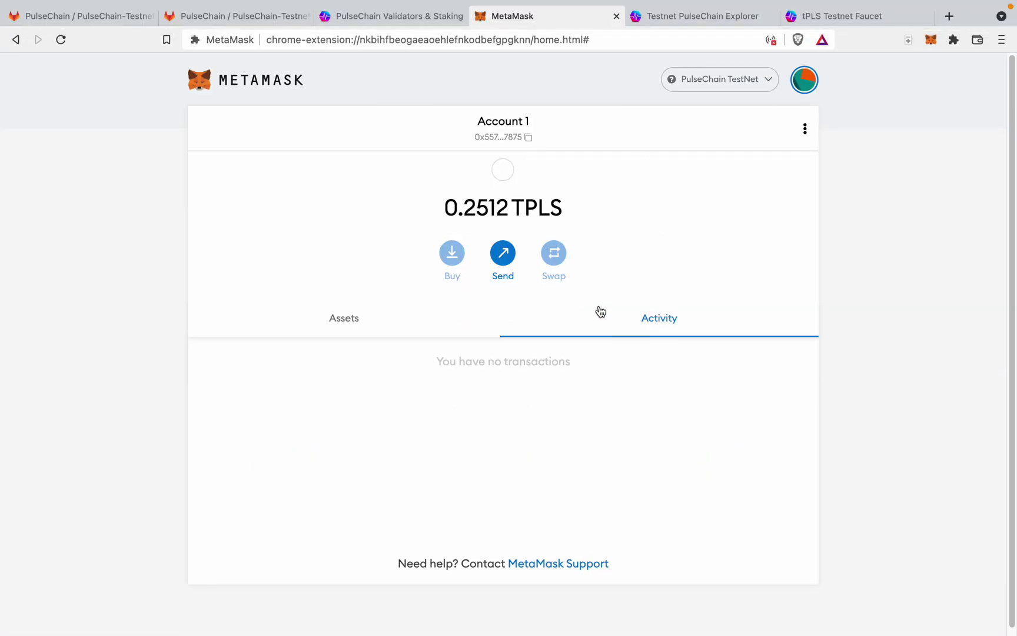
# Step: Switch to Account 2 and view its 0.0005 TPLS Add Stake transaction details
pyautogui.click(803, 83)
pyautogui.click(765, 215)
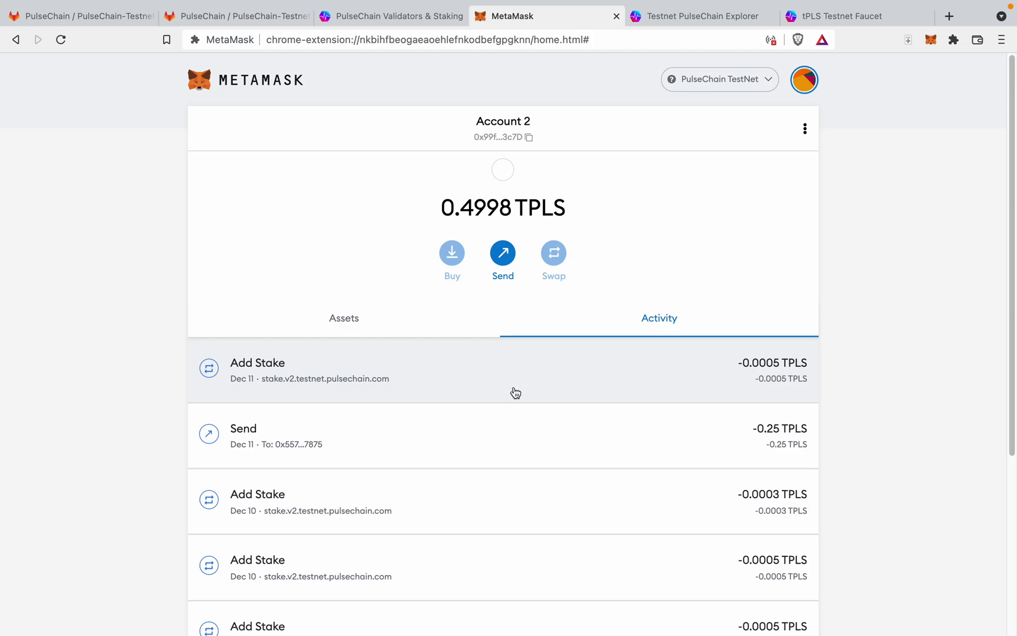
pyautogui.click(474, 373)
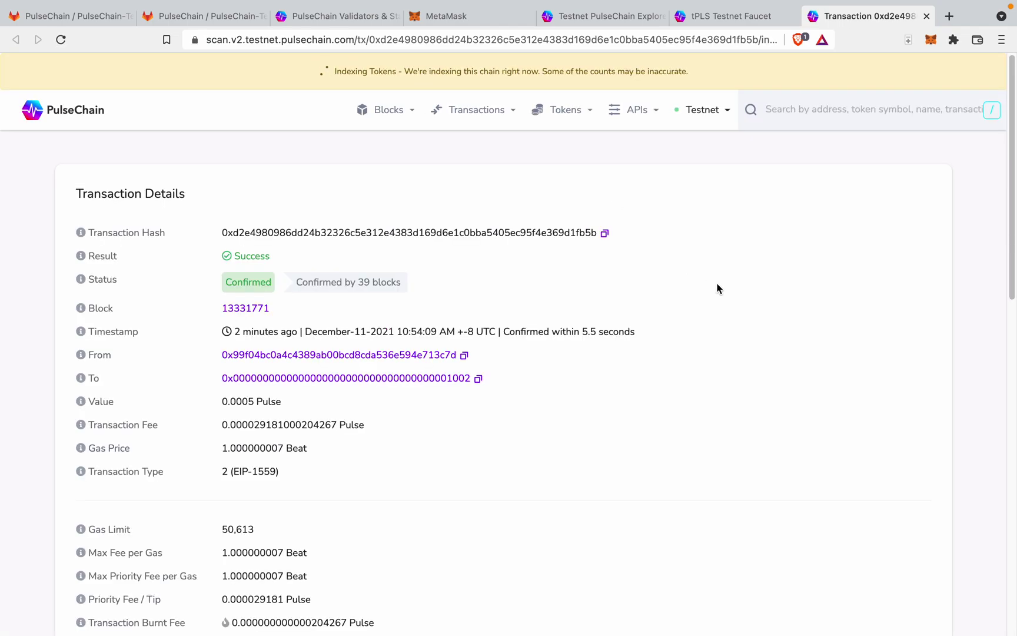
pyautogui.scroll(-3, 718, 285)
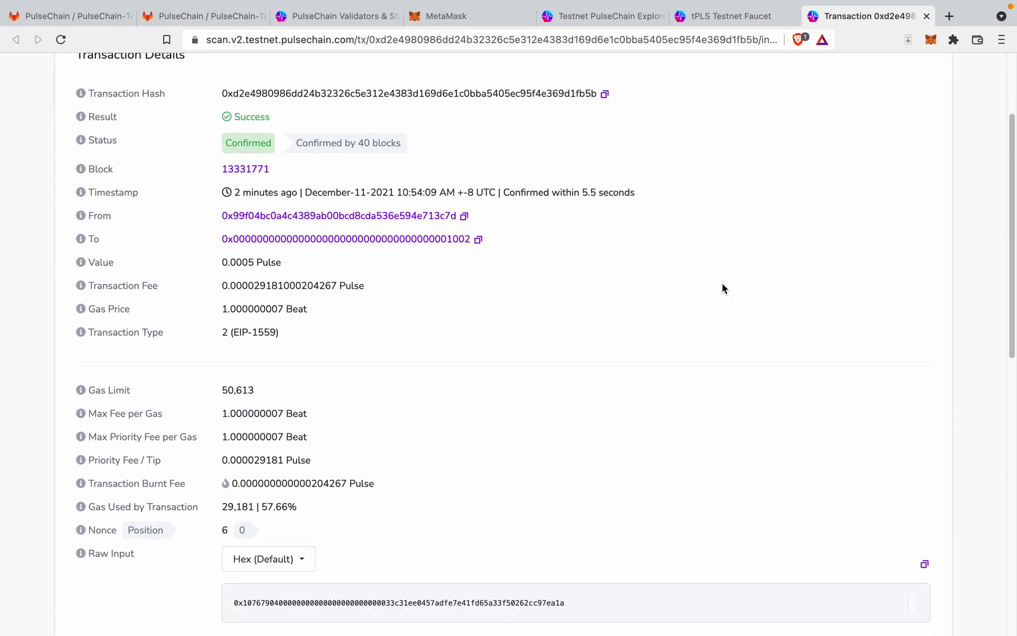
pyautogui.scroll(-2, 726, 288)
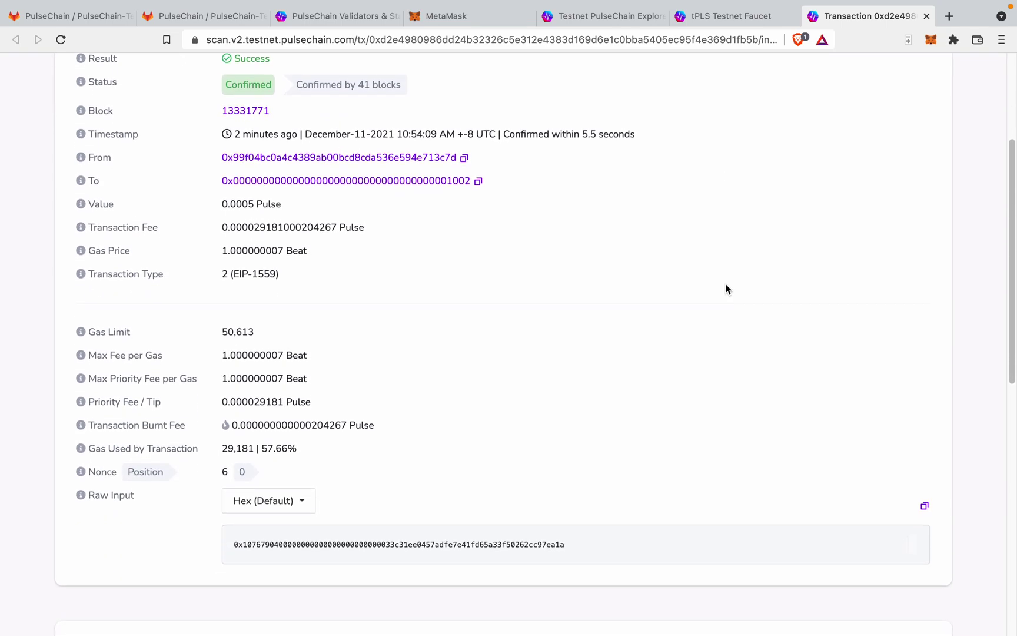
pyautogui.scroll(5, 725, 289)
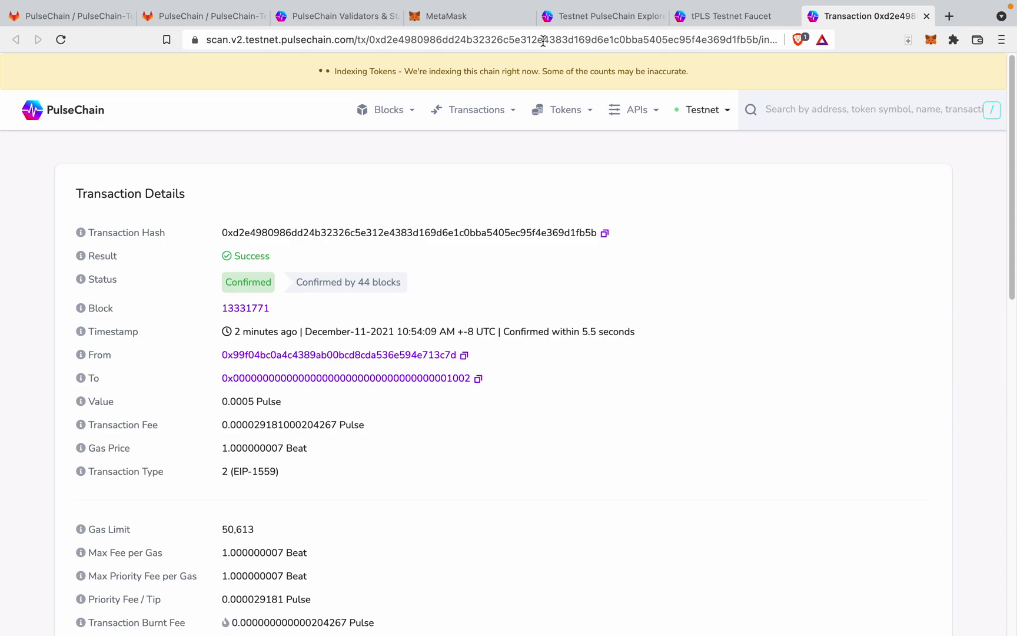
pyautogui.click(458, 16)
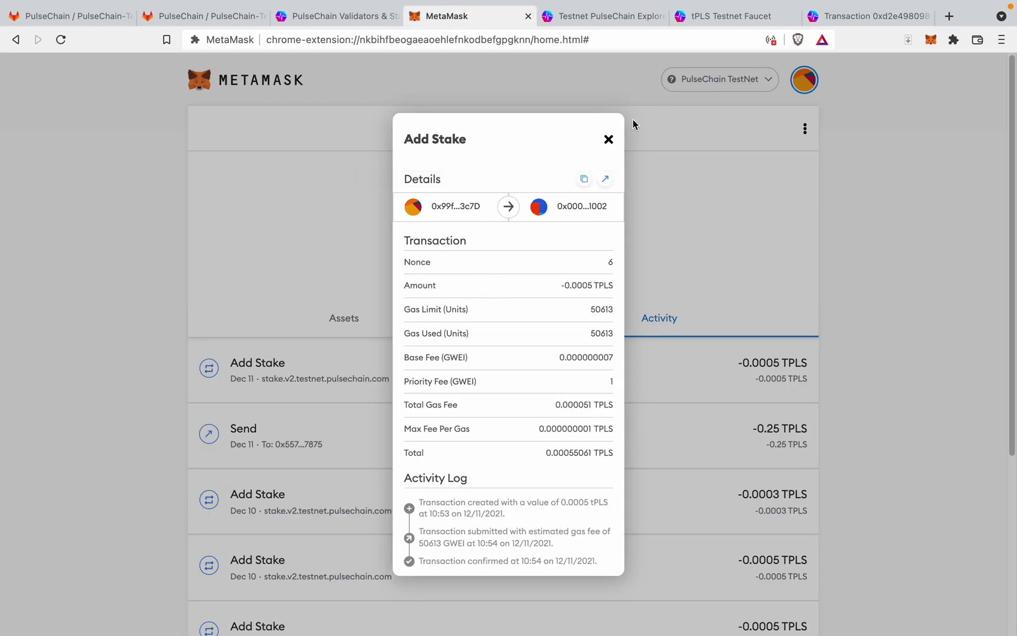
# Step: Close the Add Stake details and look over the Validators, Explorer, Faucet and transaction pages
pyautogui.click(609, 139)
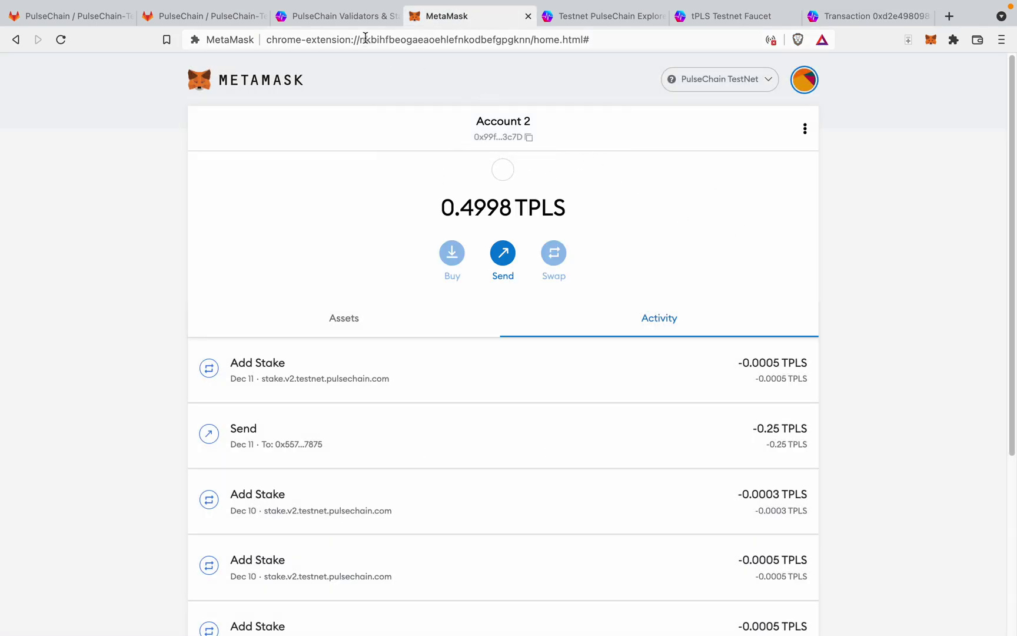
pyautogui.click(357, 21)
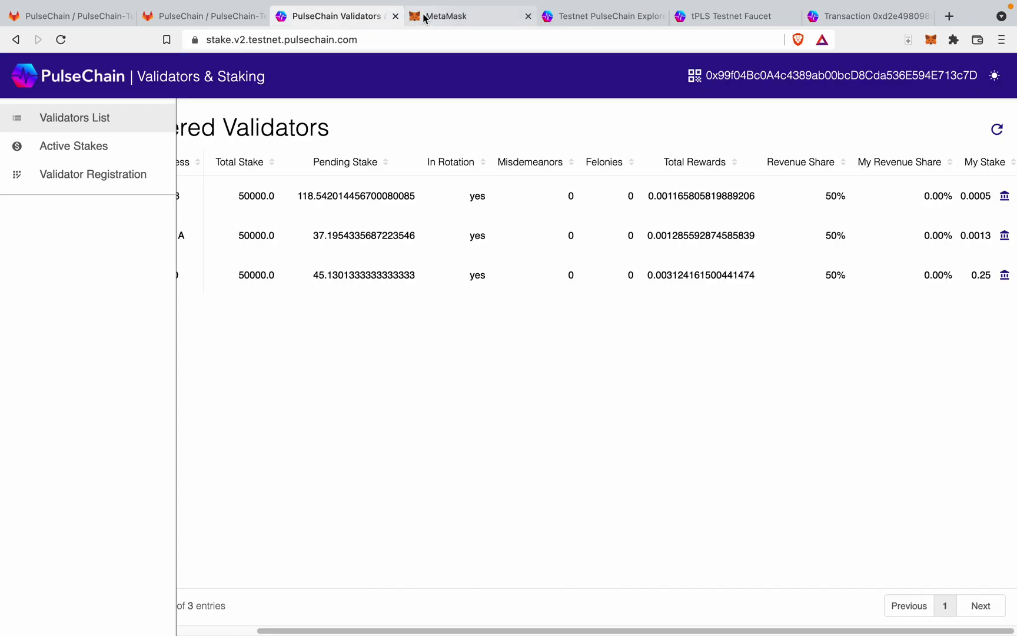
pyautogui.click(592, 19)
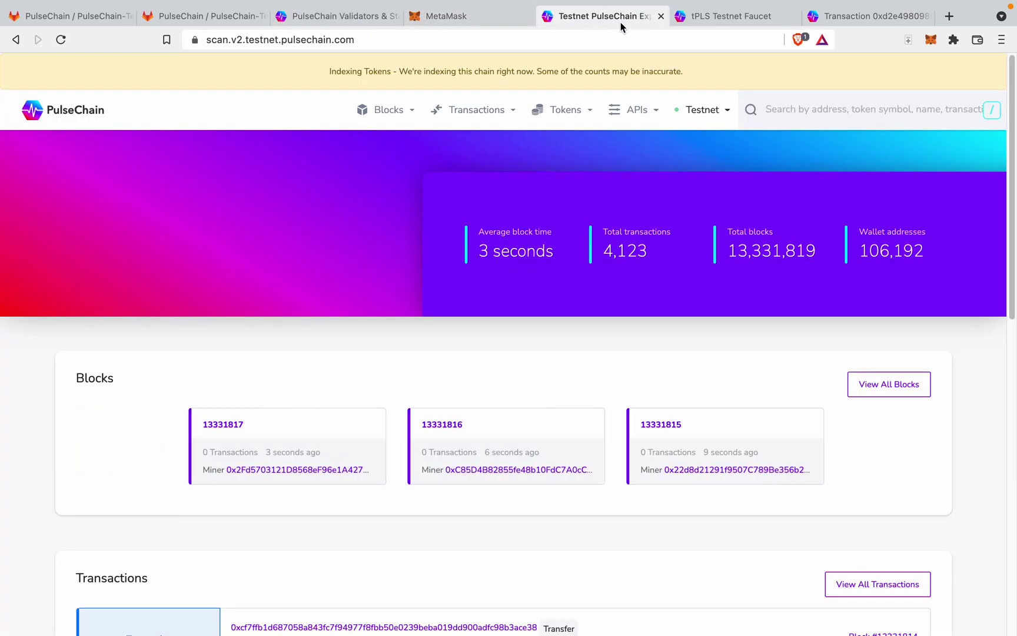
pyautogui.click(698, 21)
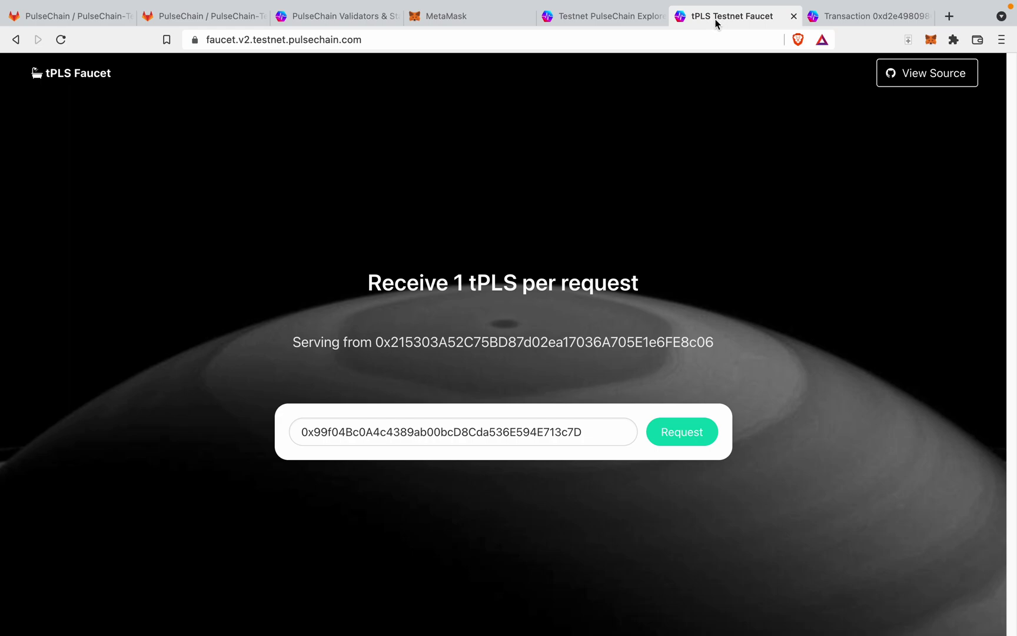
pyautogui.click(822, 18)
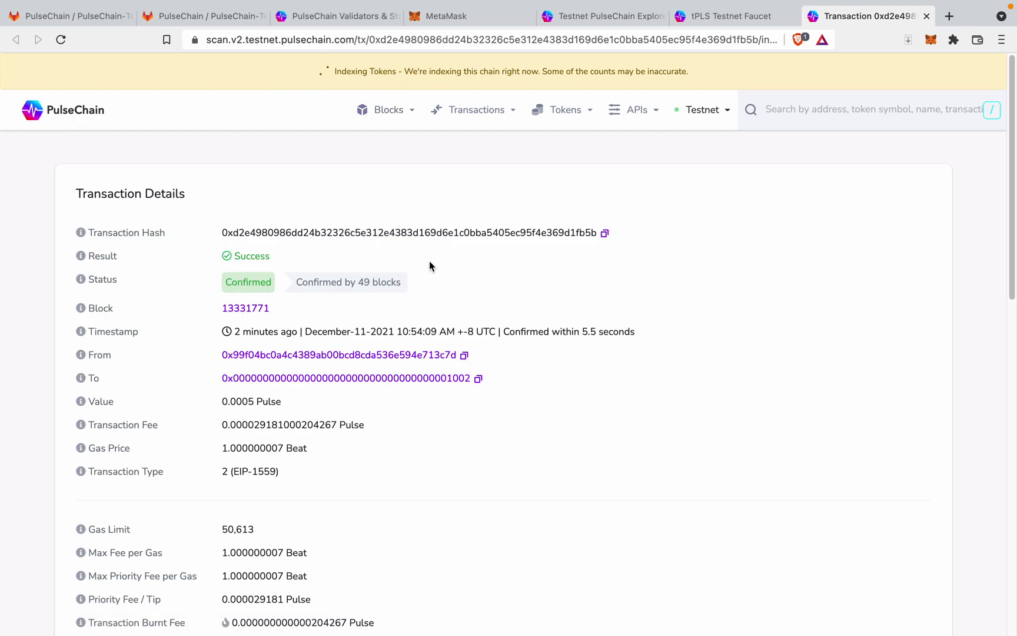
pyautogui.scroll(-1, 503, 260)
pyautogui.scroll(-2, 506, 254)
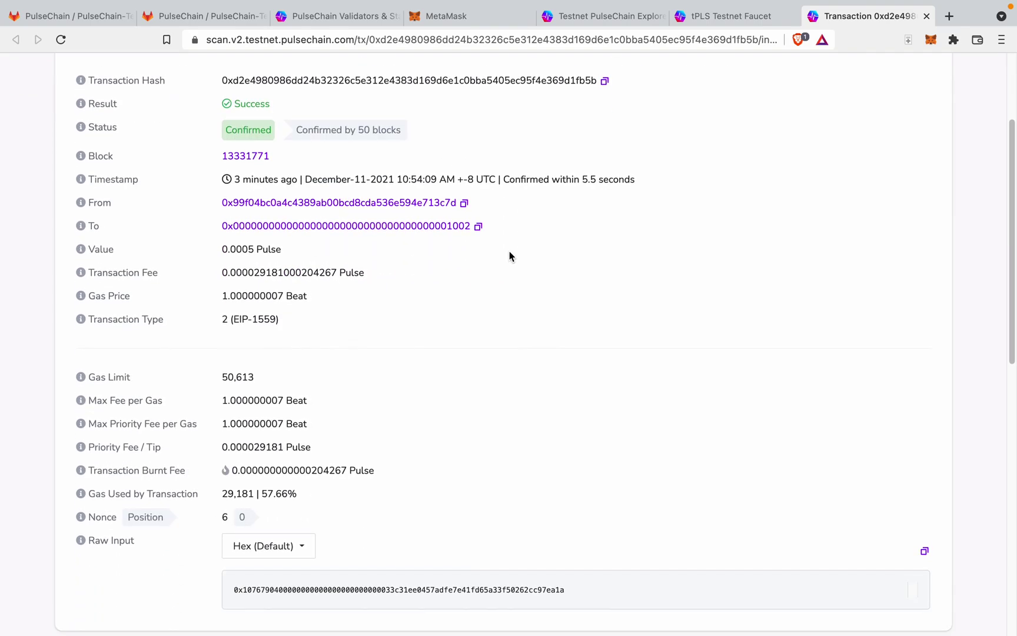
pyautogui.scroll(-10, 509, 252)
pyautogui.scroll(8, 509, 252)
pyautogui.scroll(5, 509, 256)
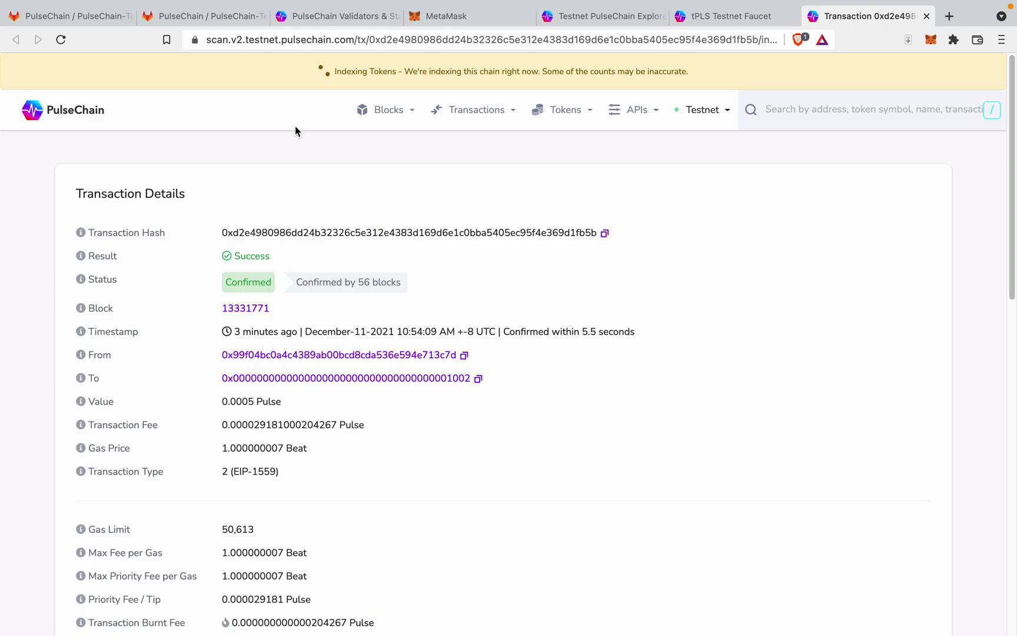
# Step: Review the PulseChain-Testnet GitLab README and validators table, ending on Account 2's activity
pyautogui.click(206, 15)
pyautogui.click(89, 18)
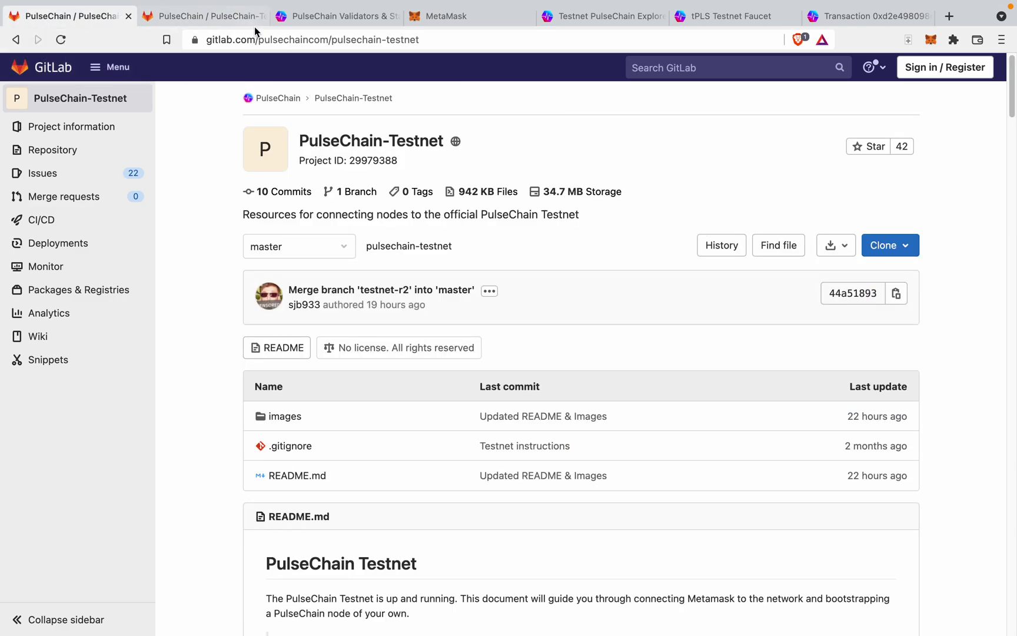
pyautogui.click(232, 24)
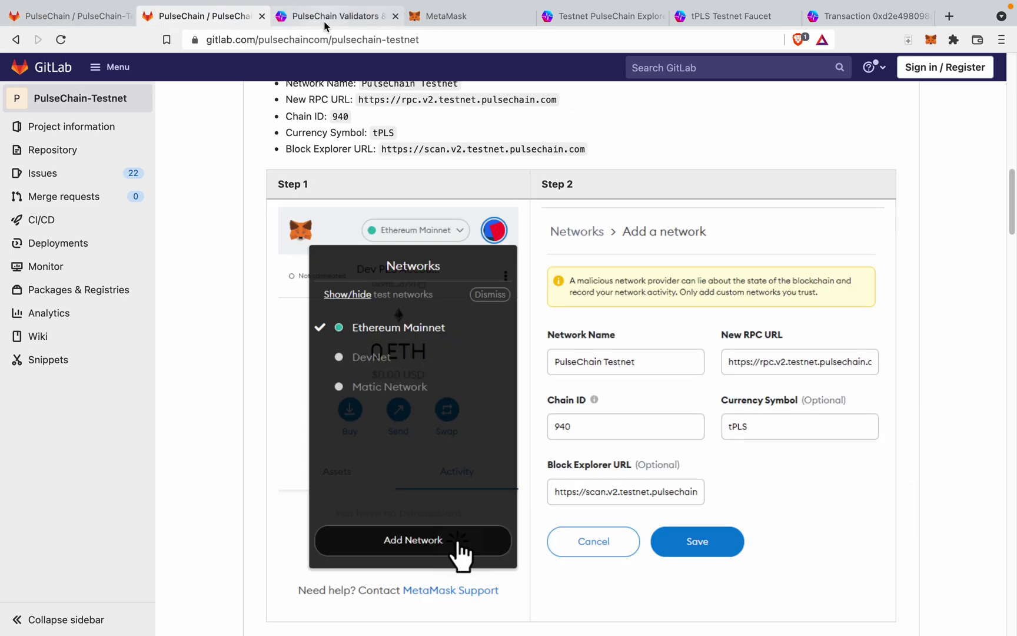
pyautogui.click(326, 19)
pyautogui.click(465, 21)
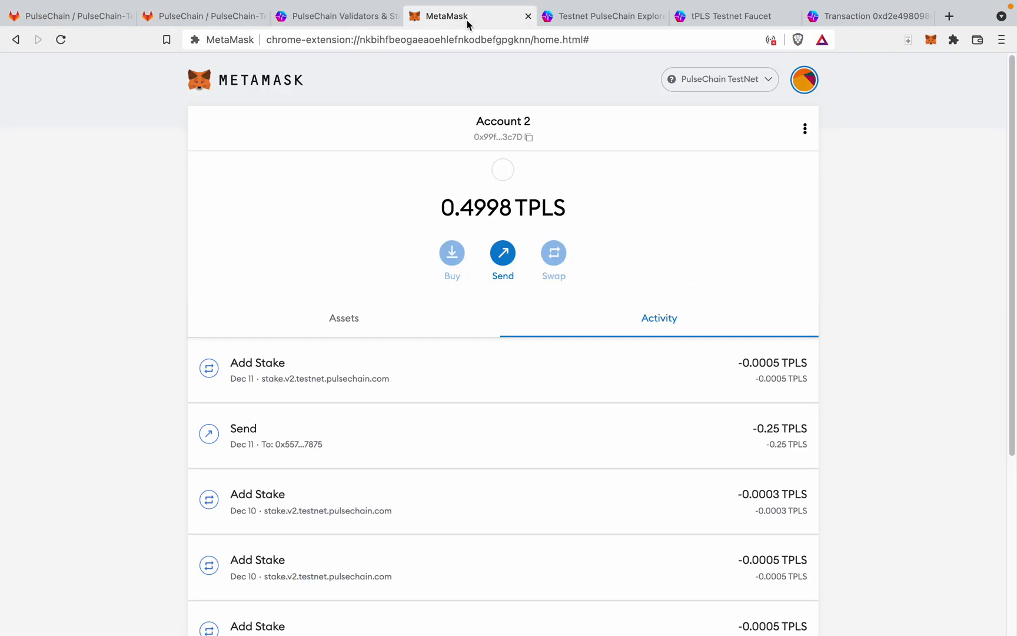